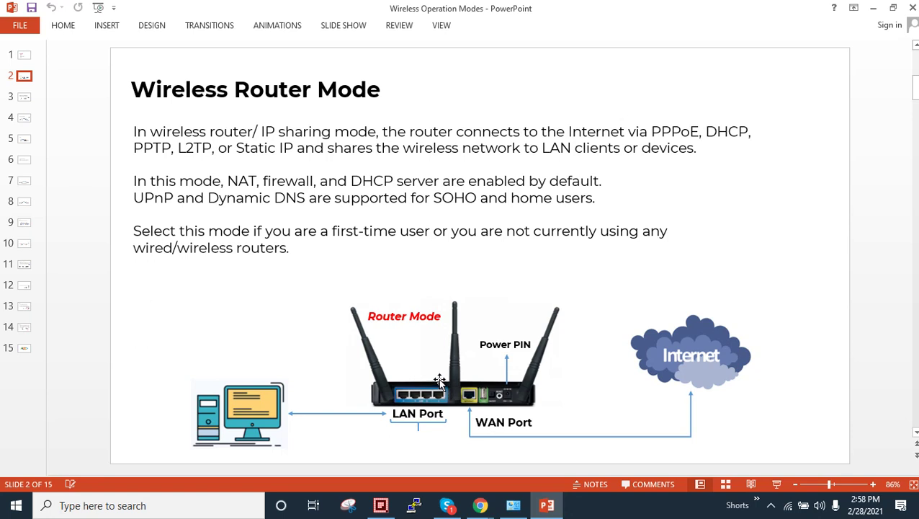
- View PC-Lan's connection details, confirming IPv4 192.168.0.100 with mask 255.255.255.0, then close them
mouse_move(514, 508)
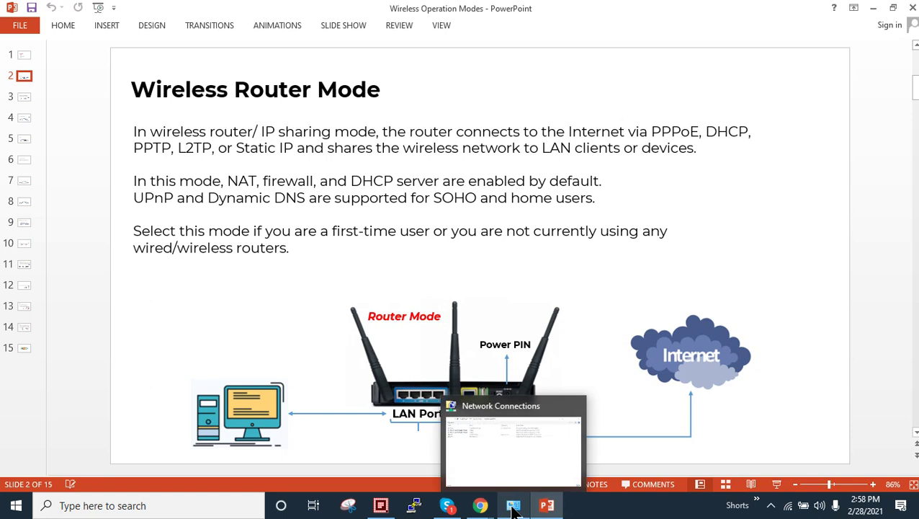
click(509, 452)
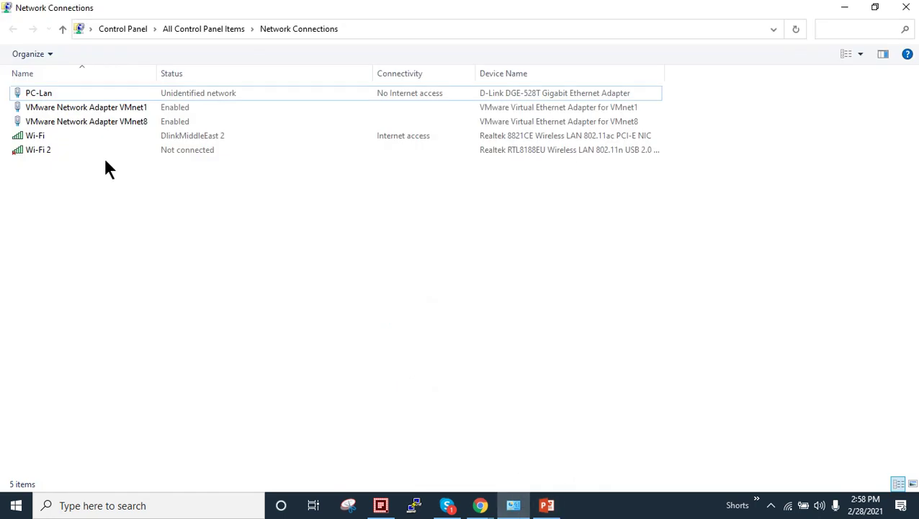
right_click(42, 87)
click(59, 112)
drag(380, 117, 62, 66)
click(72, 193)
click(167, 184)
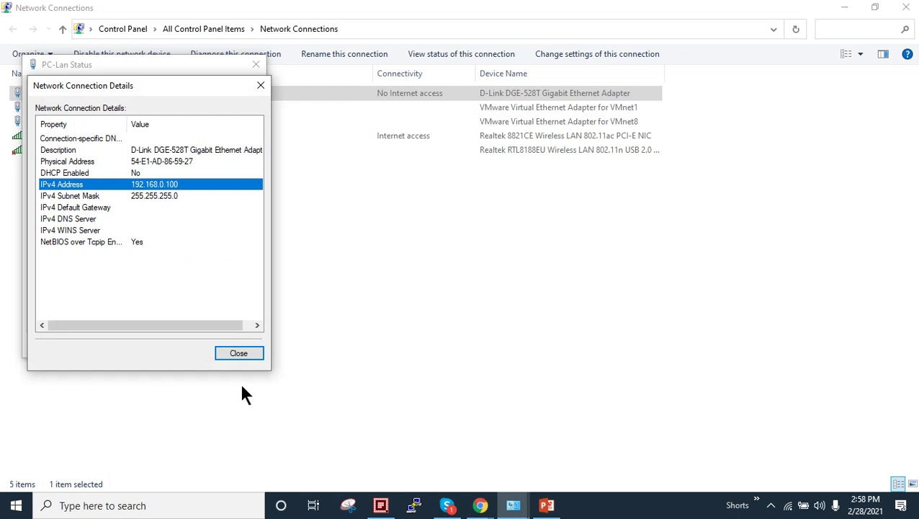
click(237, 352)
click(255, 64)
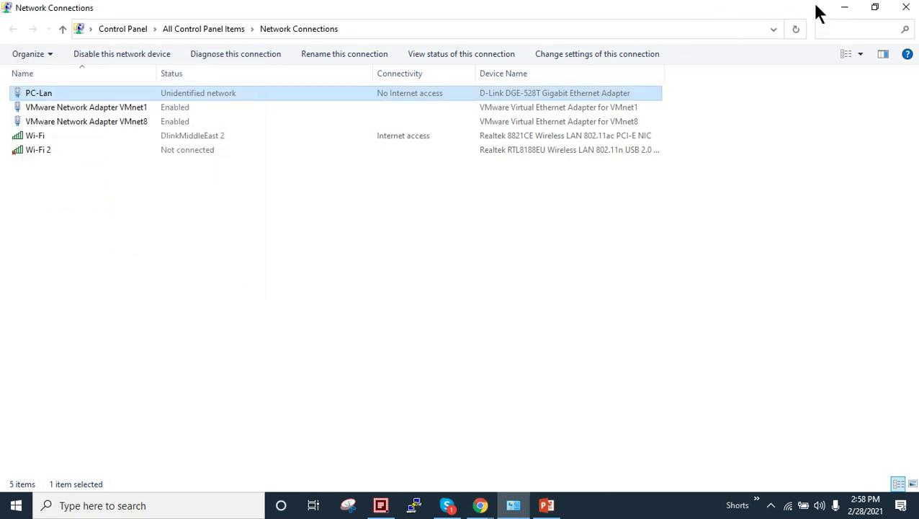
- Hide Network Connections and launch a Command Prompt with Win+R 'cmd'
click(845, 7)
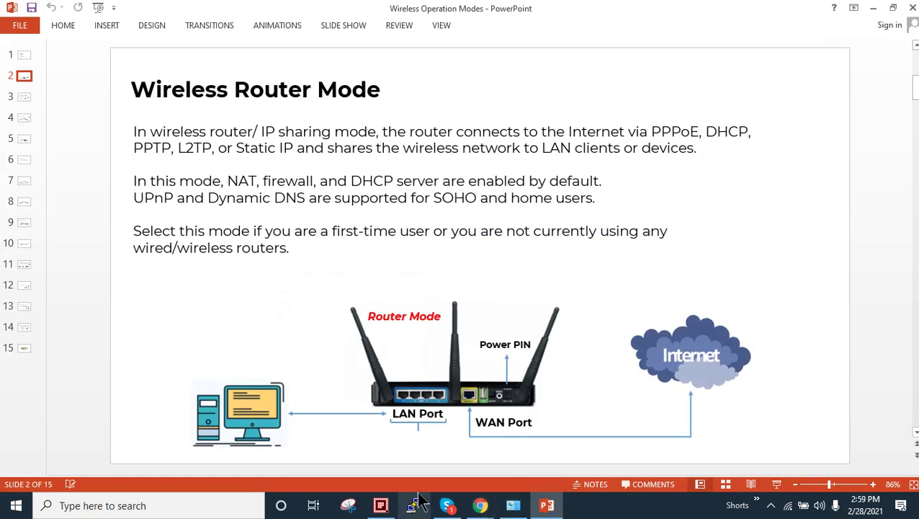
key(super+r)
text(cmd)
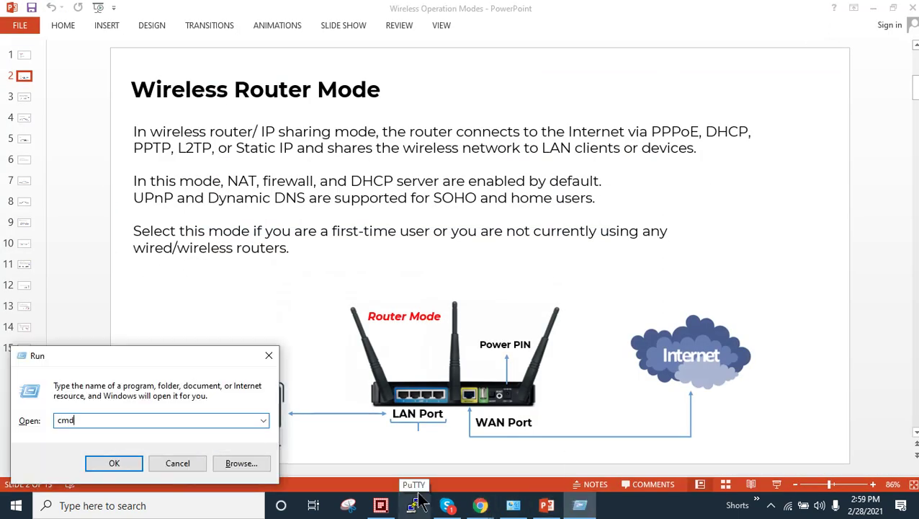
key(Return)
- Ping 192.168.0.1, confirming replies with 0% loss, then minimize the console
text(ping 19)
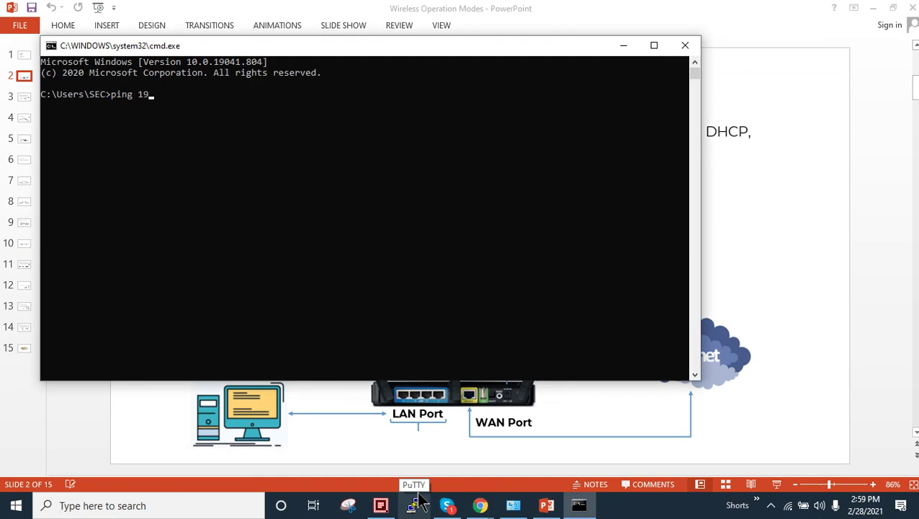
text(2.168.0.1)
key(Return)
key(ctrl+c)
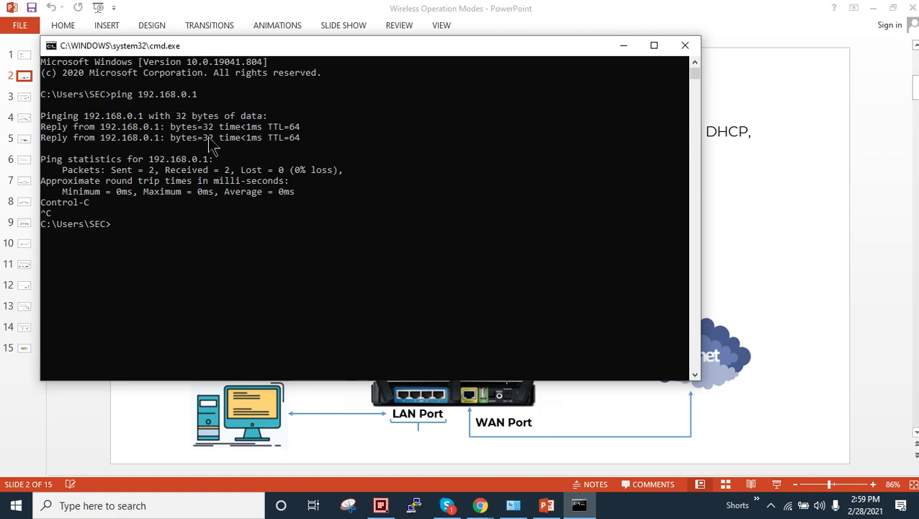
click(624, 46)
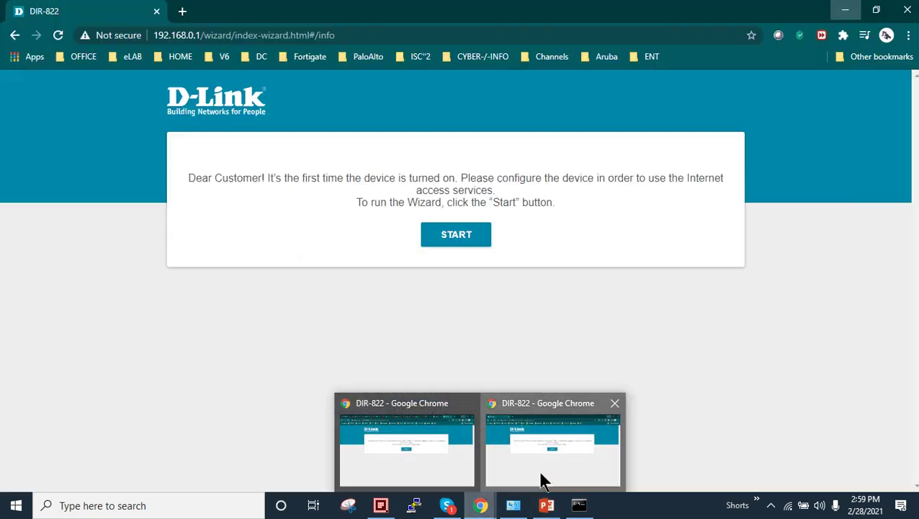
- Load 192.168.0.1 in Chrome, start the setup wizard and keep English as the language
click(544, 477)
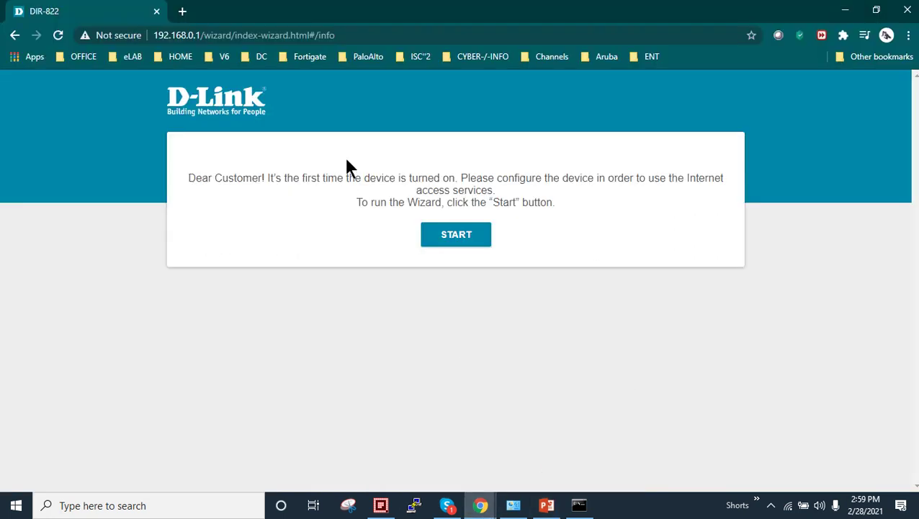
drag(202, 35, 566, 74)
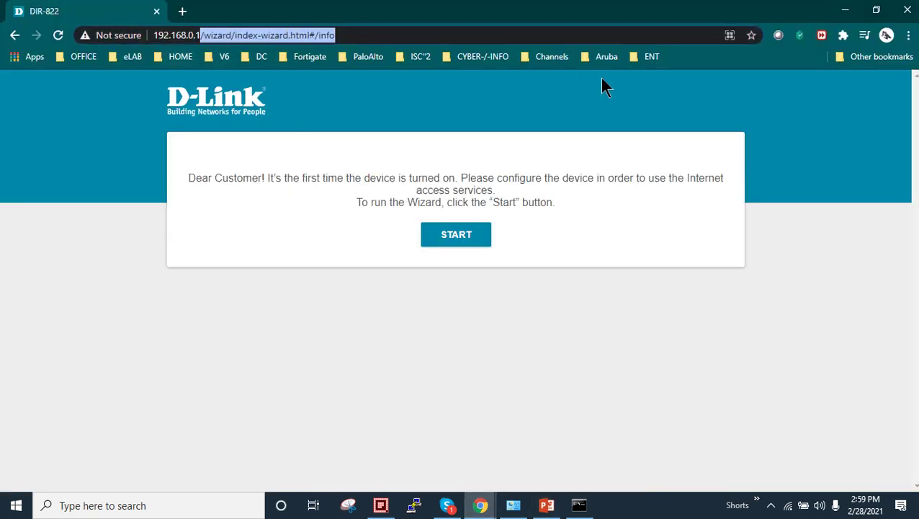
key(BackSpace)
key(Return)
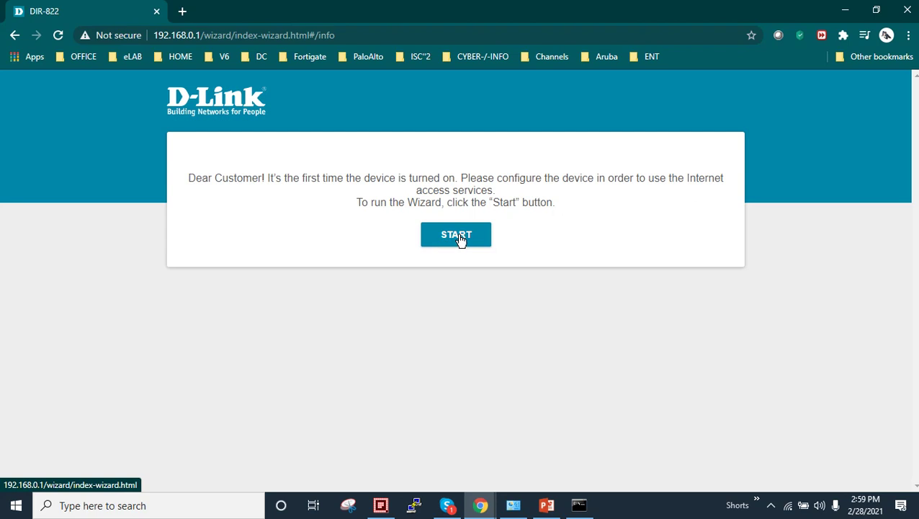
click(459, 240)
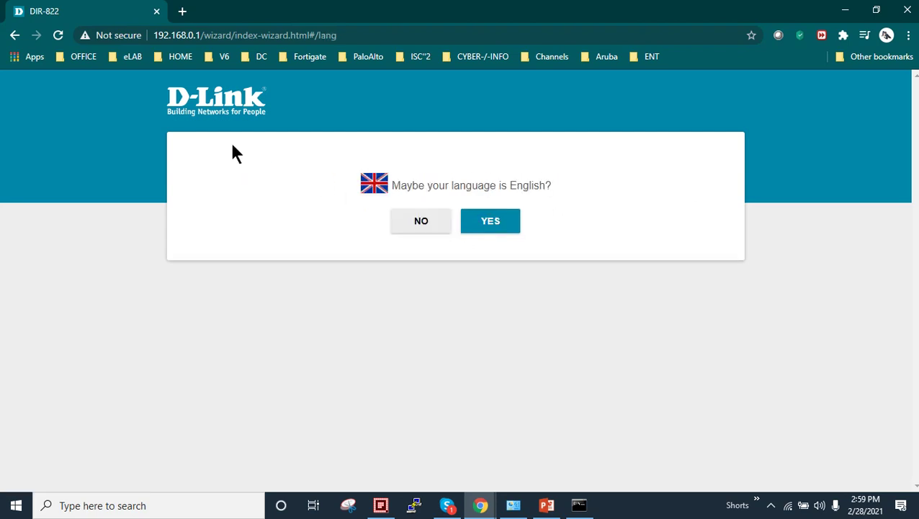
click(487, 228)
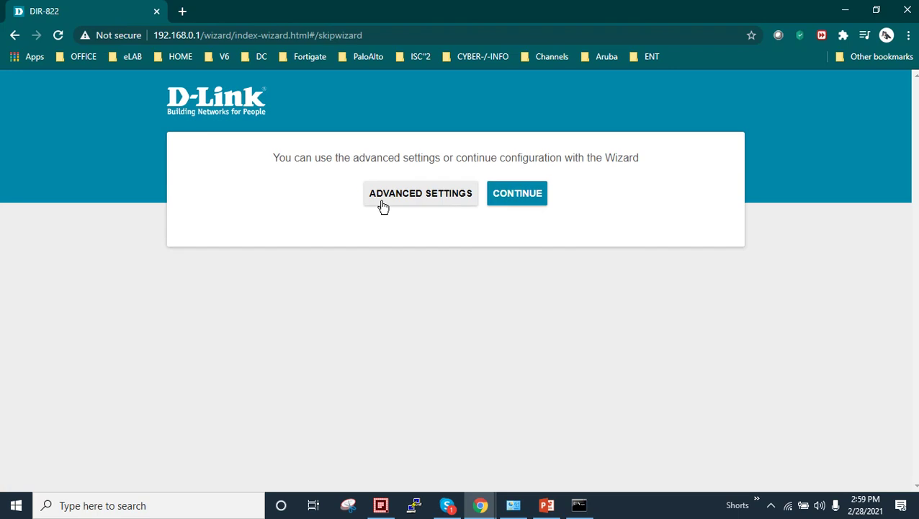
- Continue with the wizard, choosing Wired connection as the method and Router as the work mode
click(531, 199)
click(418, 226)
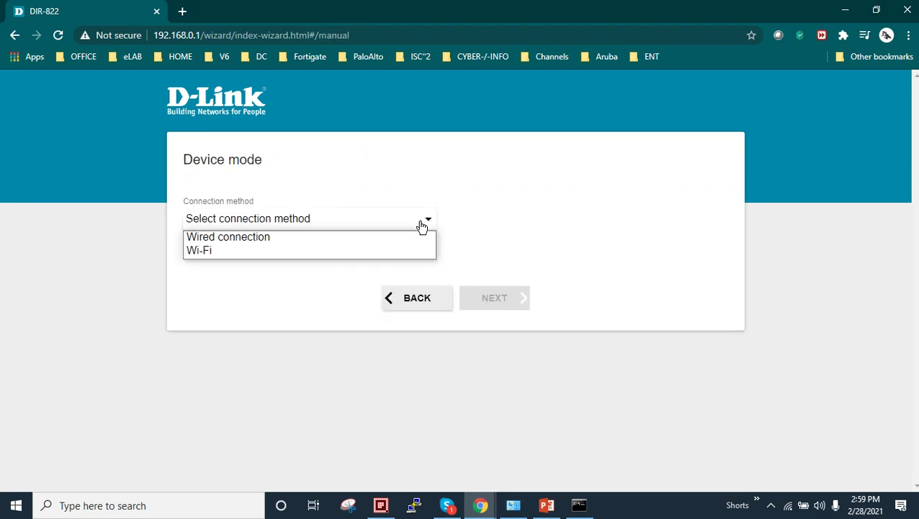
click(258, 242)
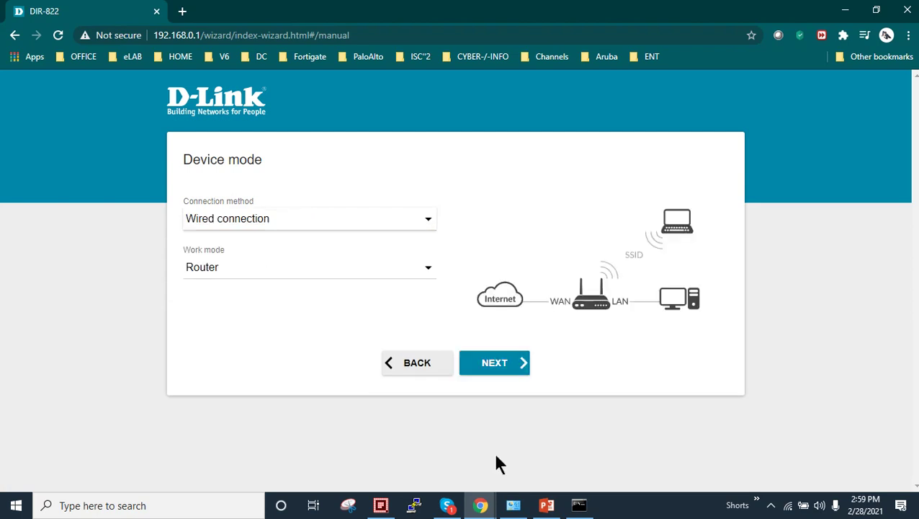
click(546, 505)
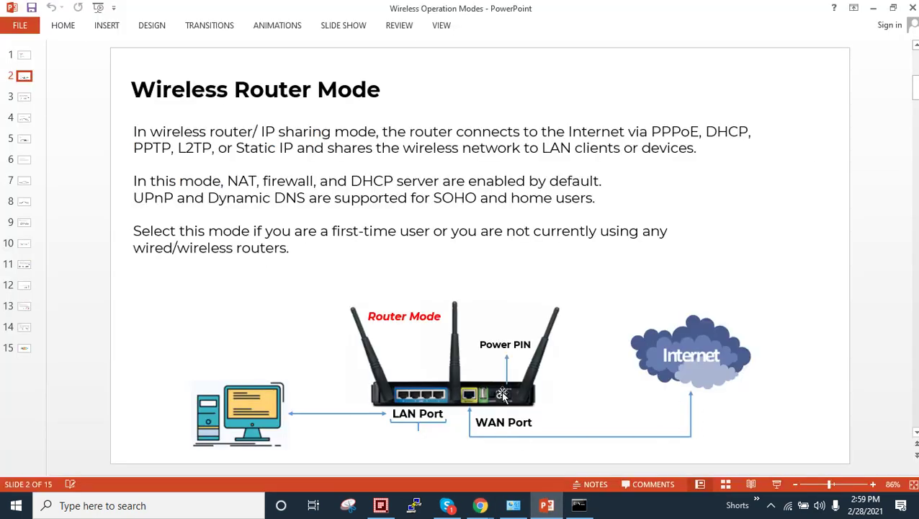
click(480, 505)
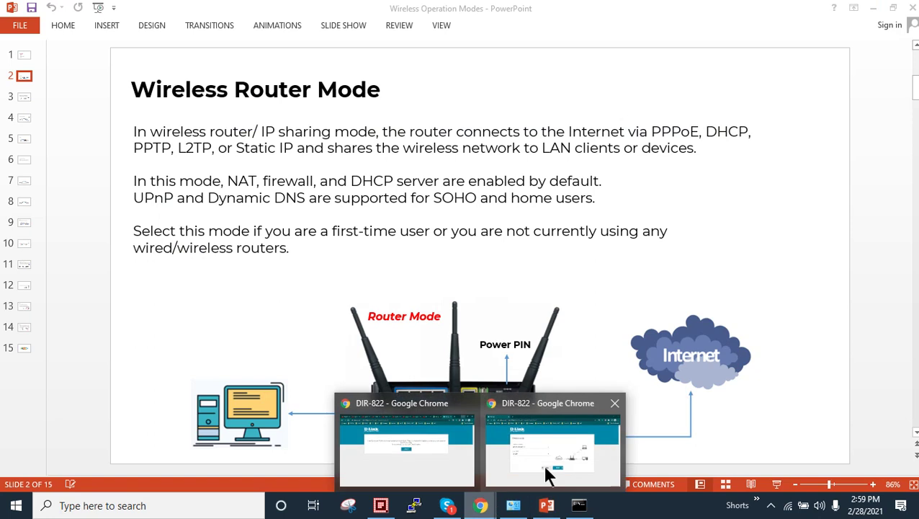
click(545, 476)
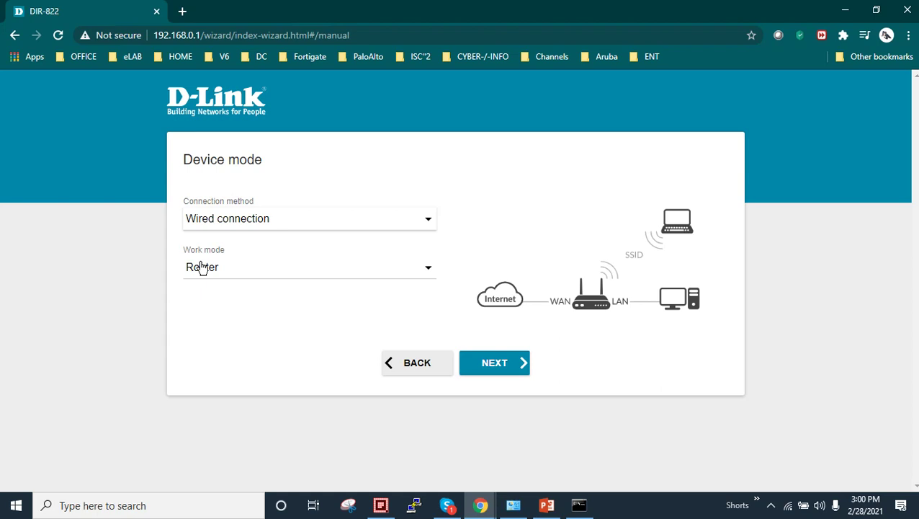
click(416, 276)
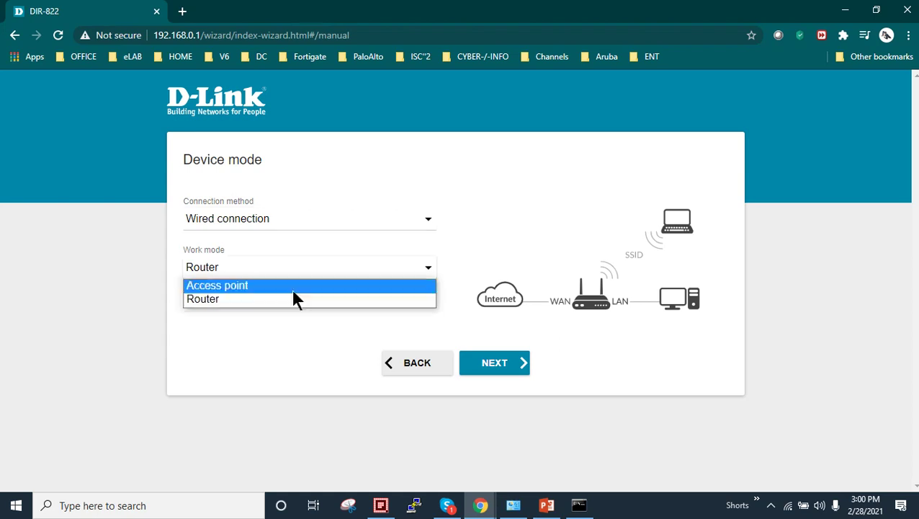
click(240, 300)
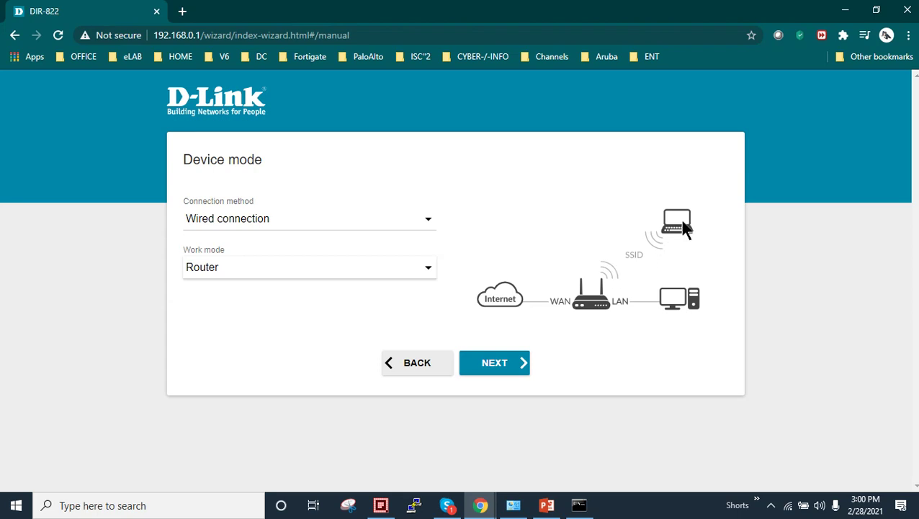
- After briefly trying PPPoE, set the connection type to Dynamic IPv4 with Use IGMP ticked and advance
click(493, 361)
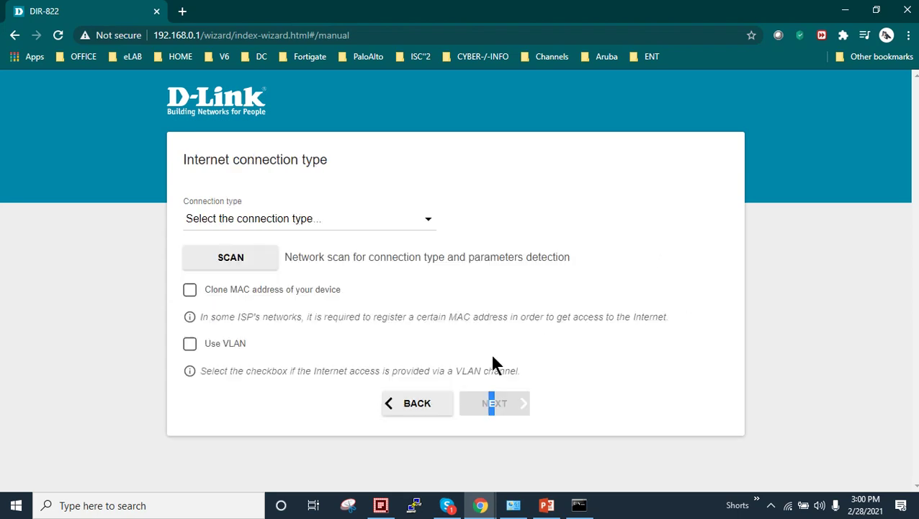
click(426, 220)
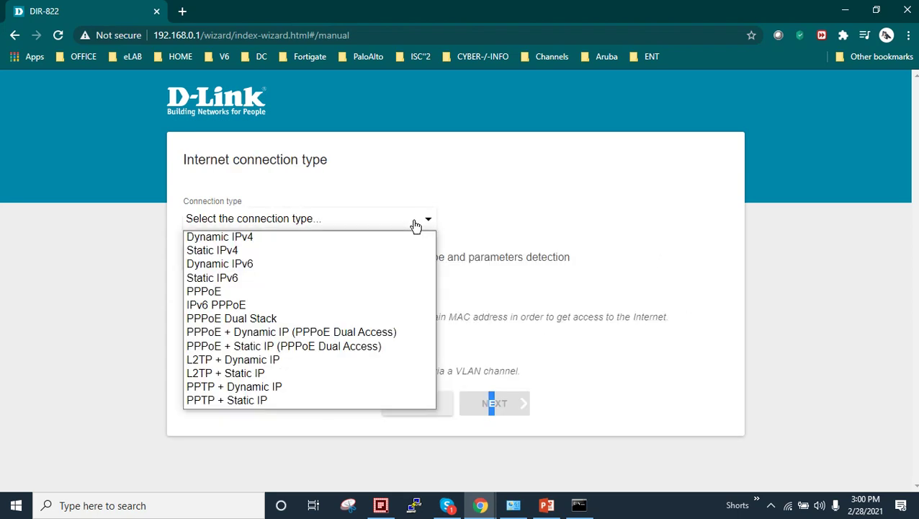
click(312, 292)
click(250, 364)
click(250, 423)
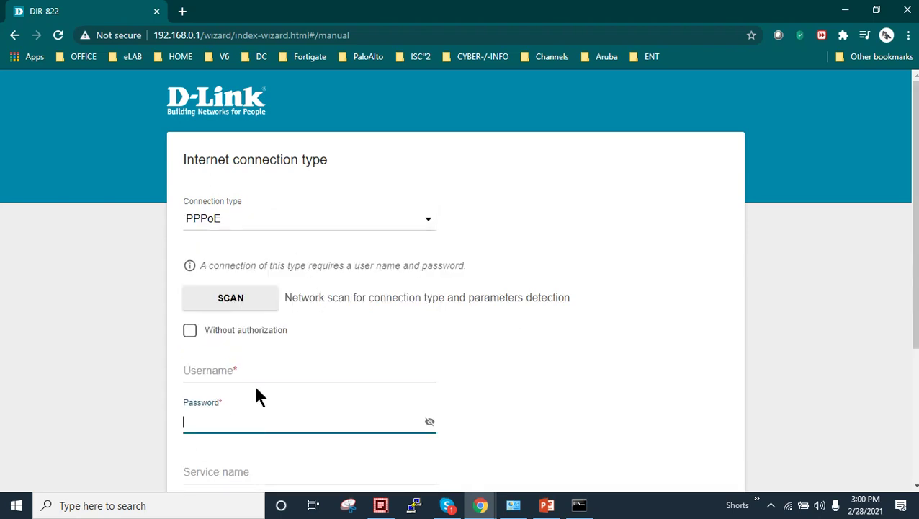
scroll(255, 368, down, 2)
scroll(256, 288, up, 2)
click(282, 219)
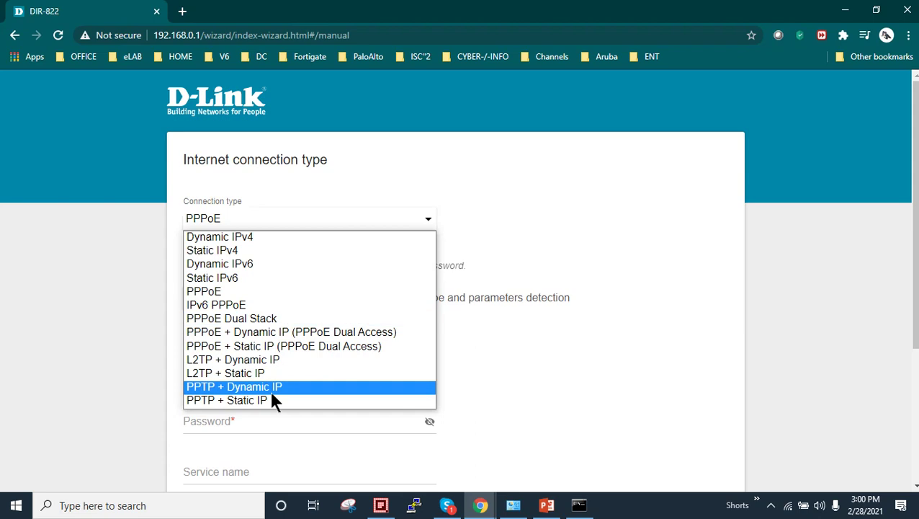
click(264, 237)
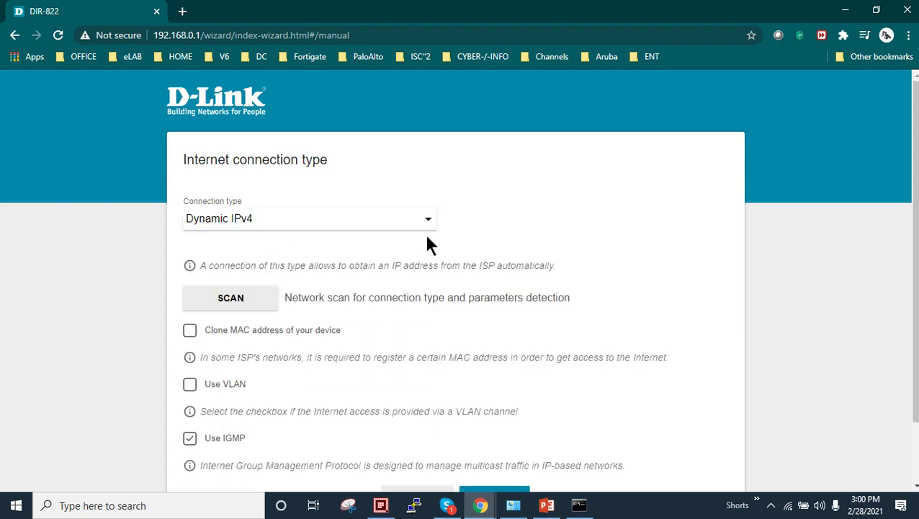
scroll(466, 332, down, 2)
click(508, 426)
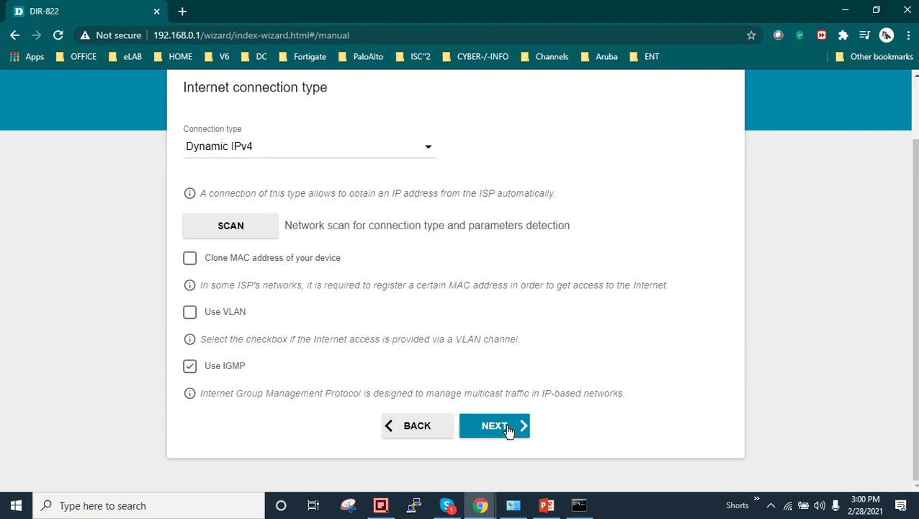
- Name the 2.4 GHz network 'Router Mode 2.4' and set a new Wi-Fi password, revealing it to check
drag(268, 298, 164, 297)
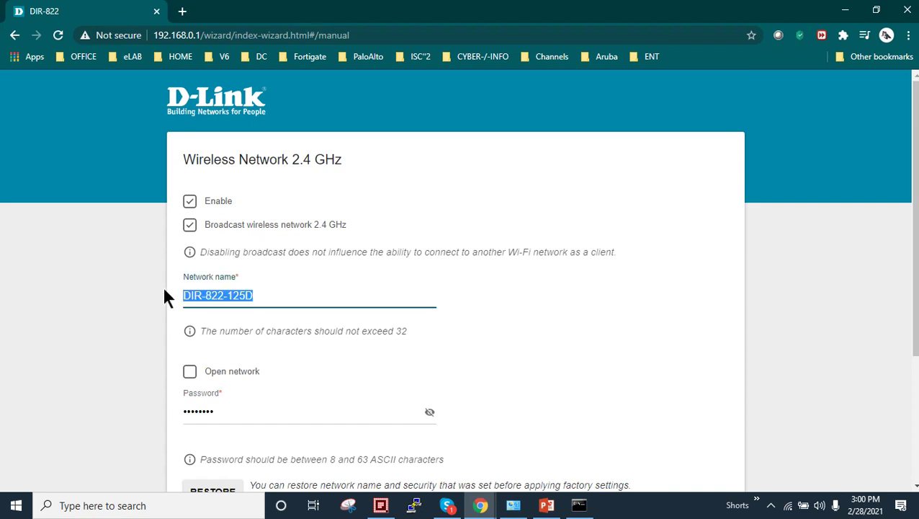
text(Ro)
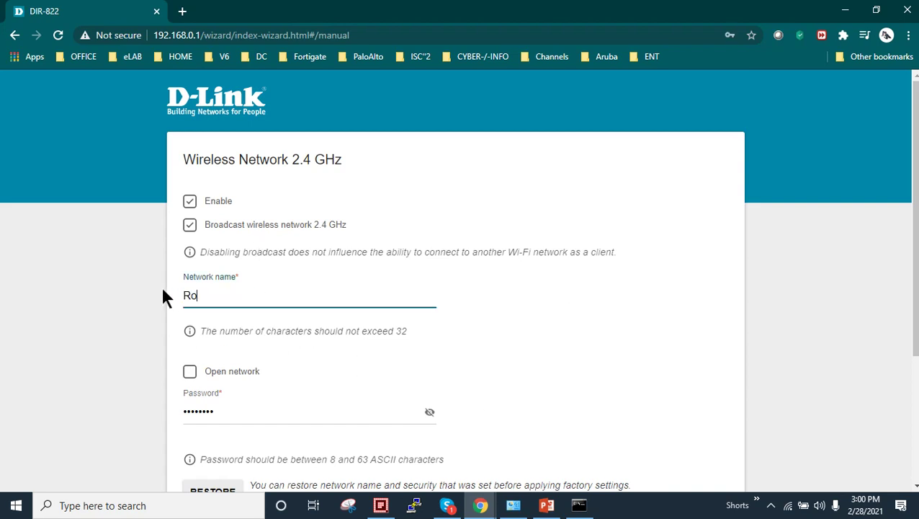
text(uter Mode 2.4)
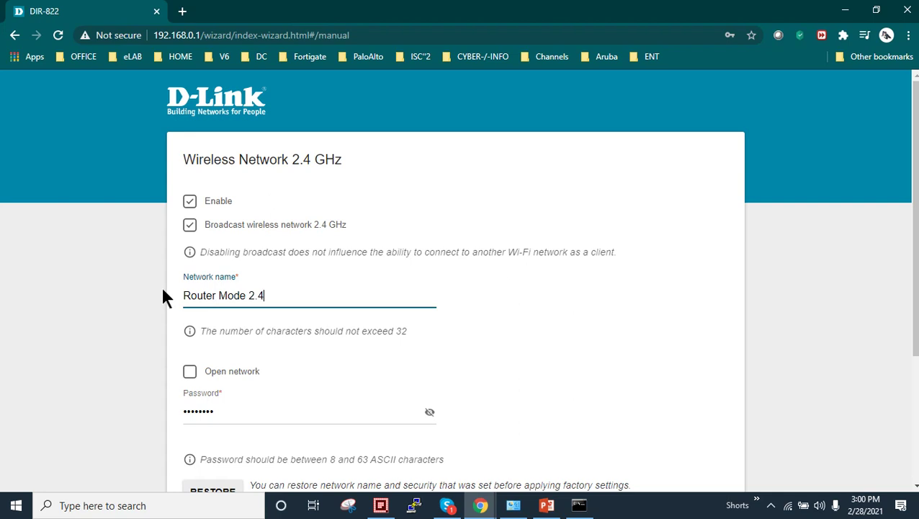
scroll(303, 288, down, 2)
drag(357, 286, 170, 281)
text(12345678)
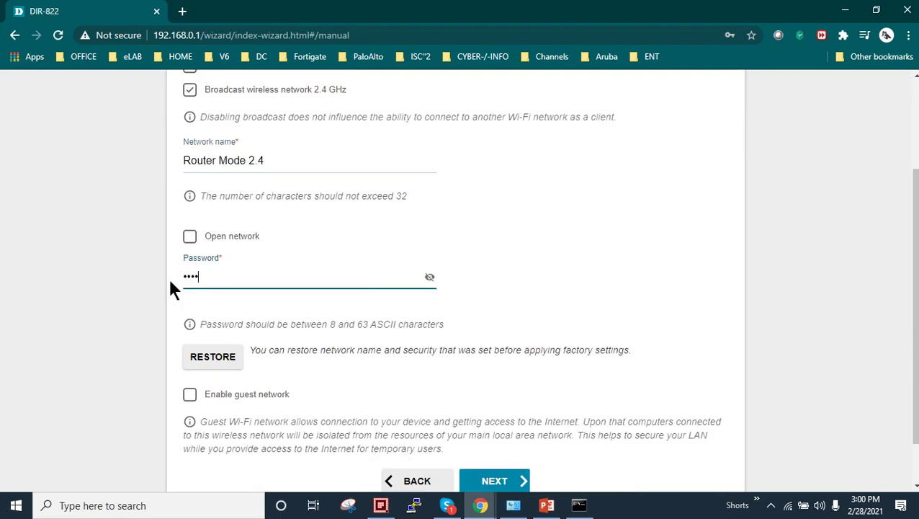
text(678)
click(430, 278)
scroll(279, 195, up, 2)
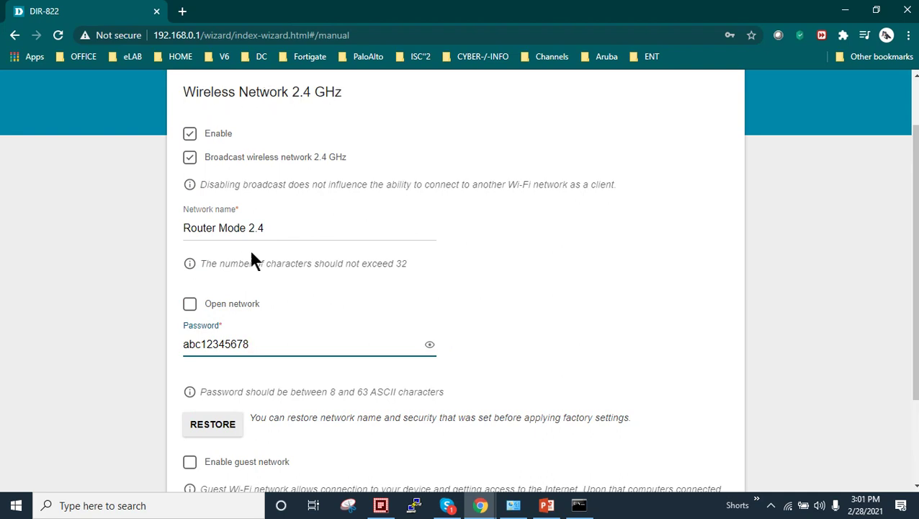
drag(184, 230, 279, 228)
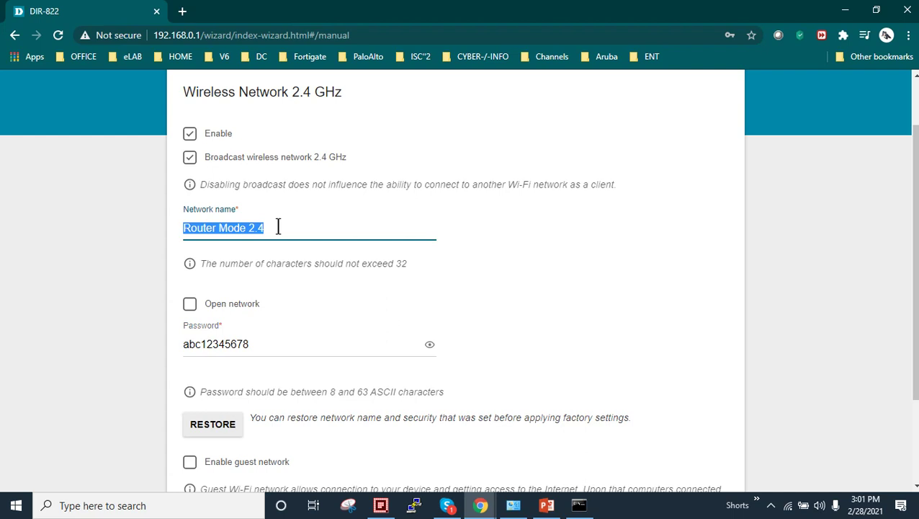
click(278, 229)
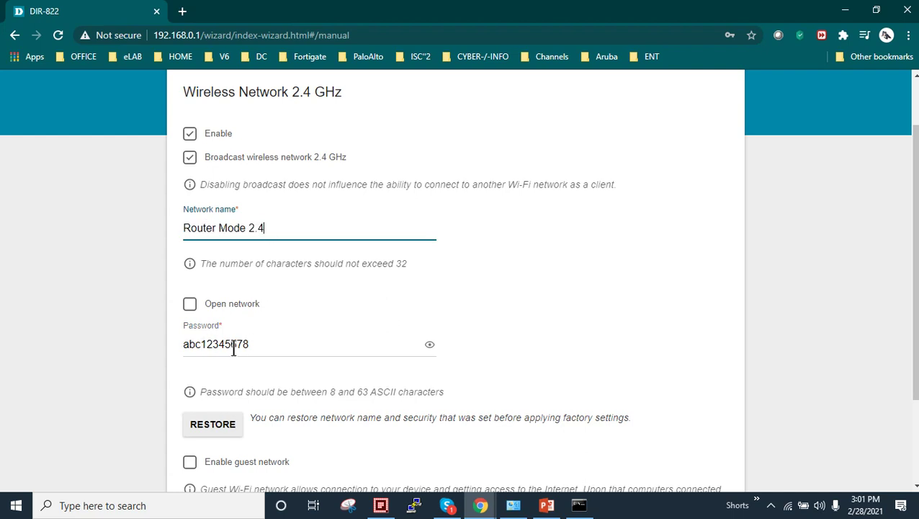
scroll(242, 347, down, 3)
- Name the 5 GHz network 'Router Mode 5G' and set a new Wi-Fi password, revealing it to check
click(502, 425)
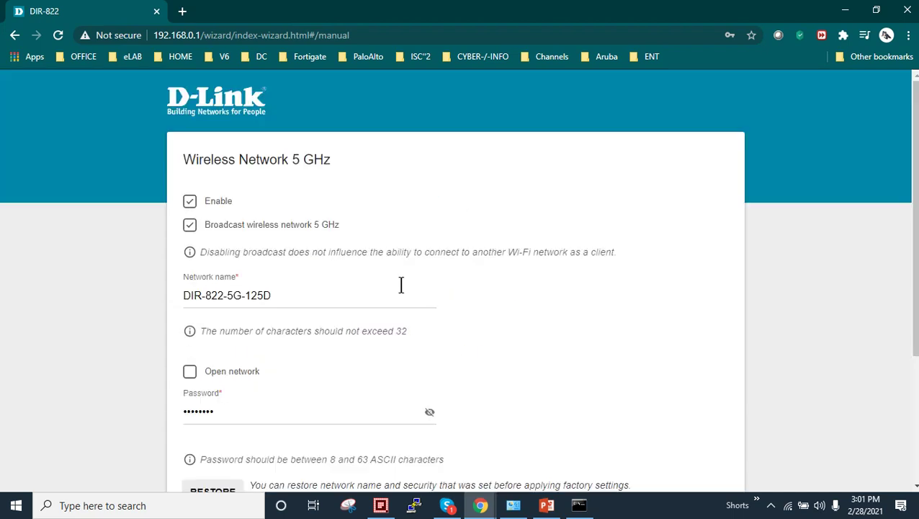
drag(294, 298, 179, 298)
text(r)
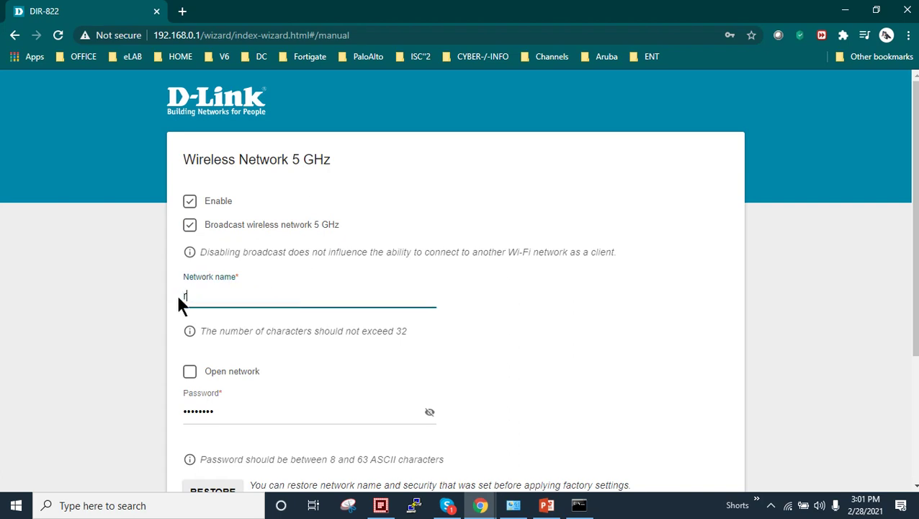
text(outer Mode 5G)
double_click(356, 412)
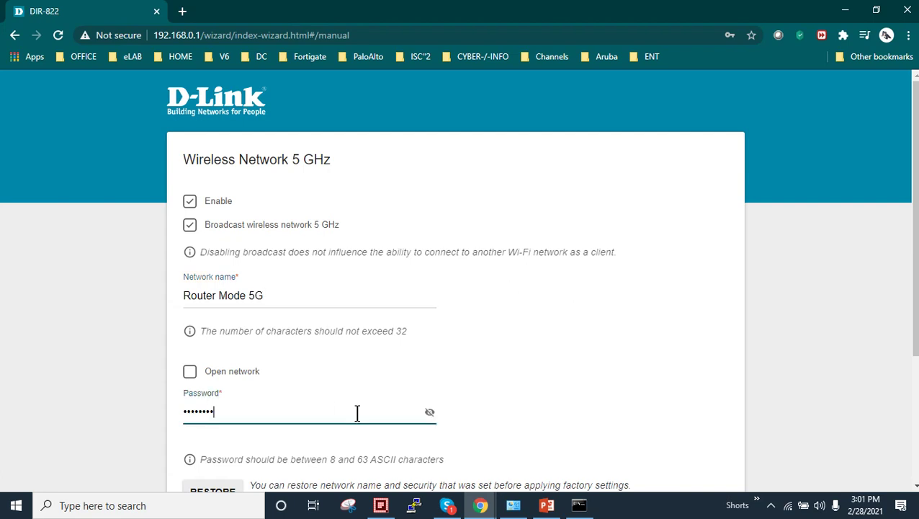
text(•••••••)
text(5678)
click(430, 413)
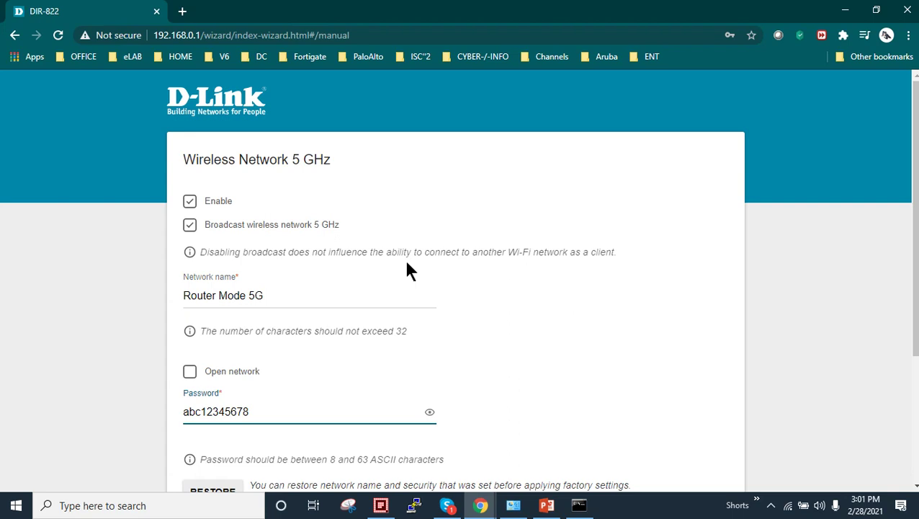
scroll(433, 273, down, 3)
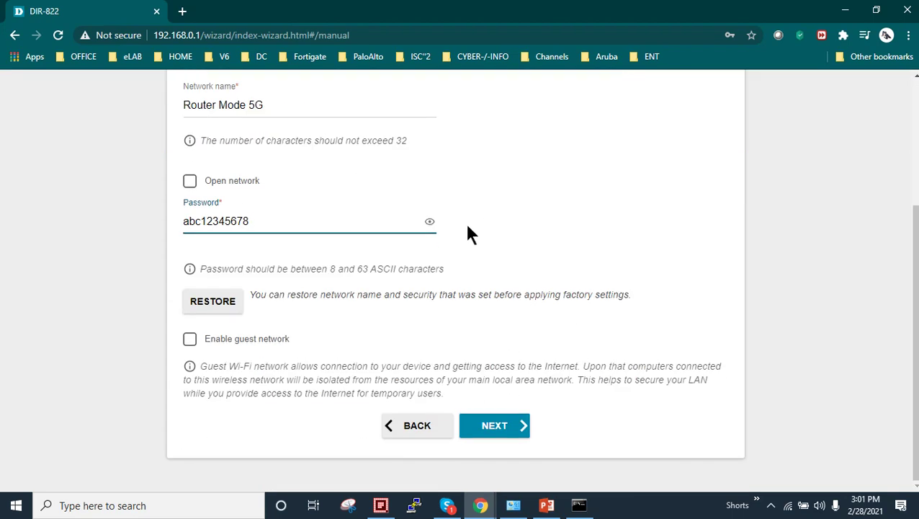
- Move past wireless settings and skip the IPTV and VoIP steps
click(497, 425)
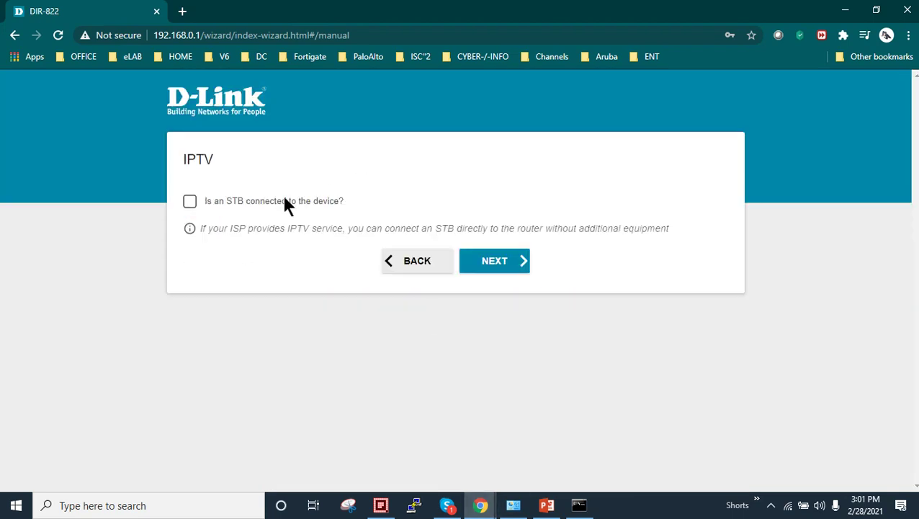
click(502, 271)
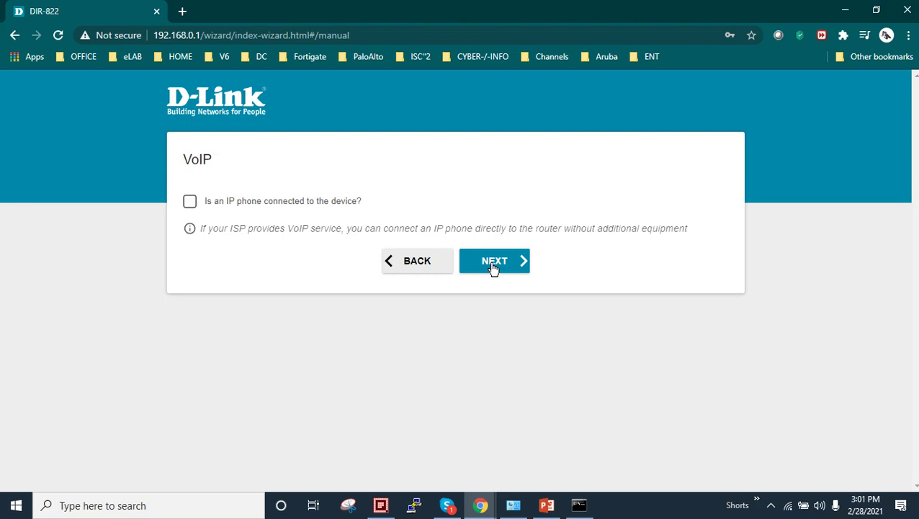
click(493, 267)
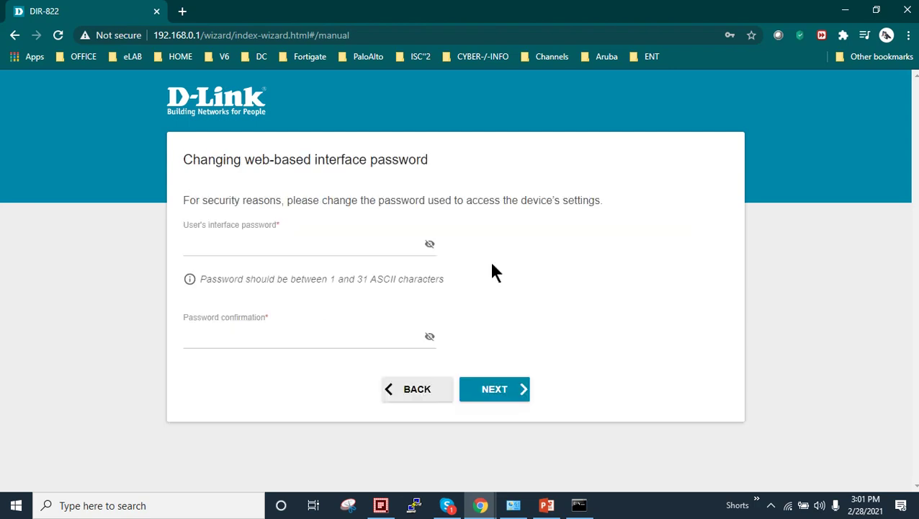
- Enter and confirm a new web interface password, reveal both to compare, and go to the summary
click(253, 244)
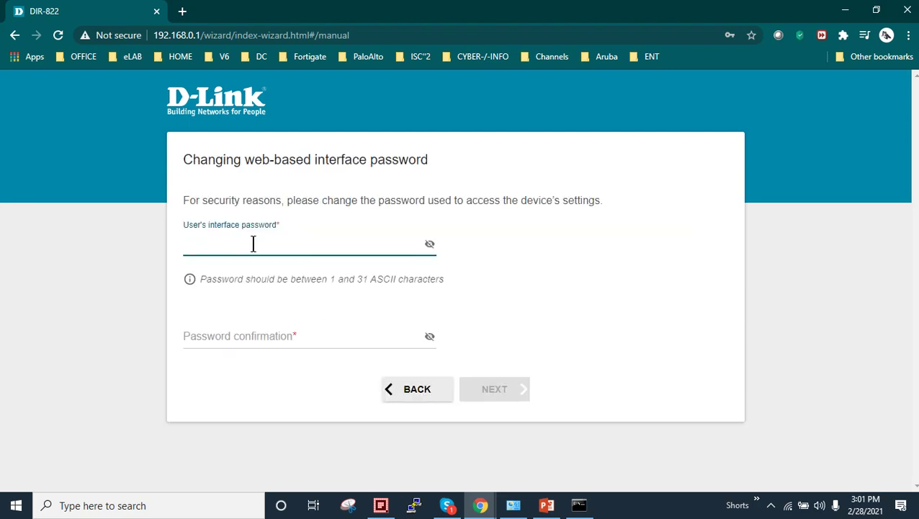
text(admin123)
click(232, 336)
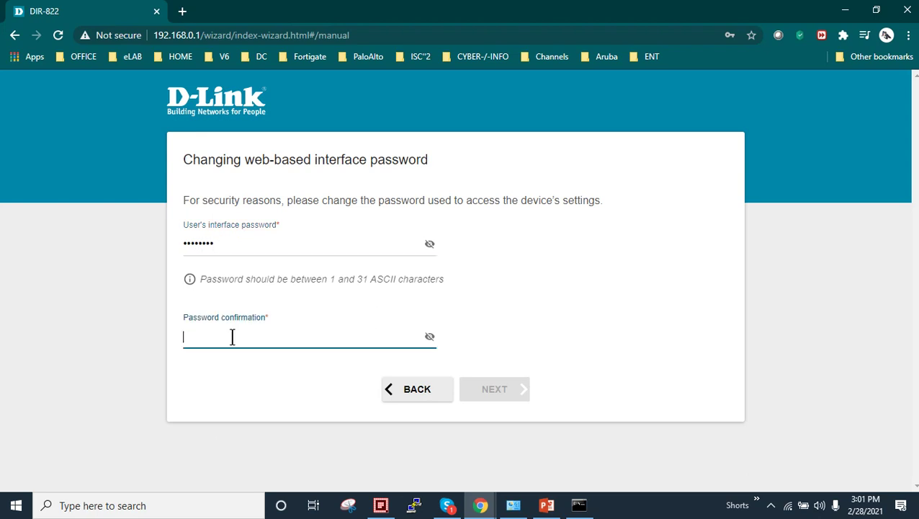
text(admin123)
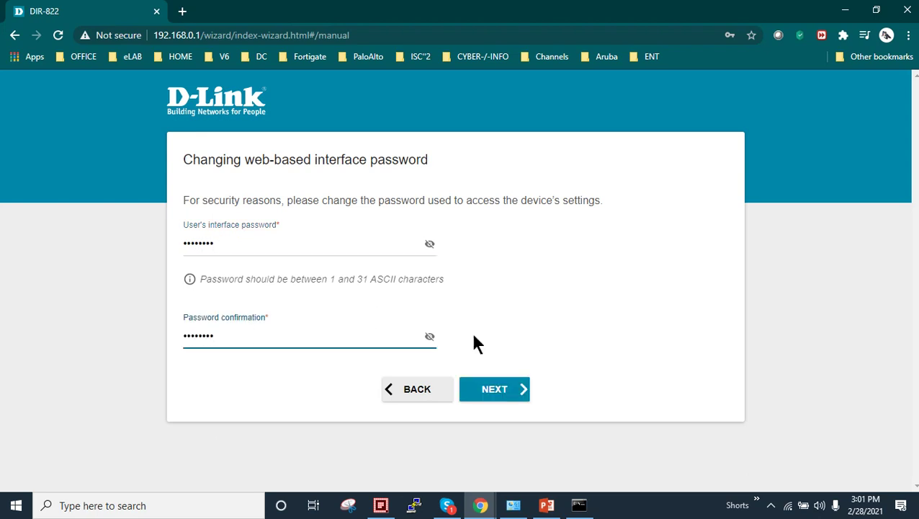
click(430, 337)
click(430, 247)
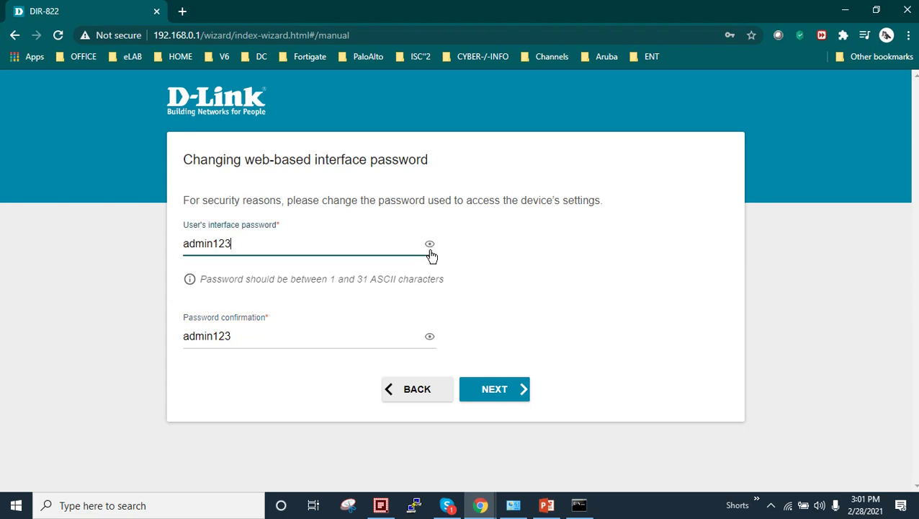
click(494, 391)
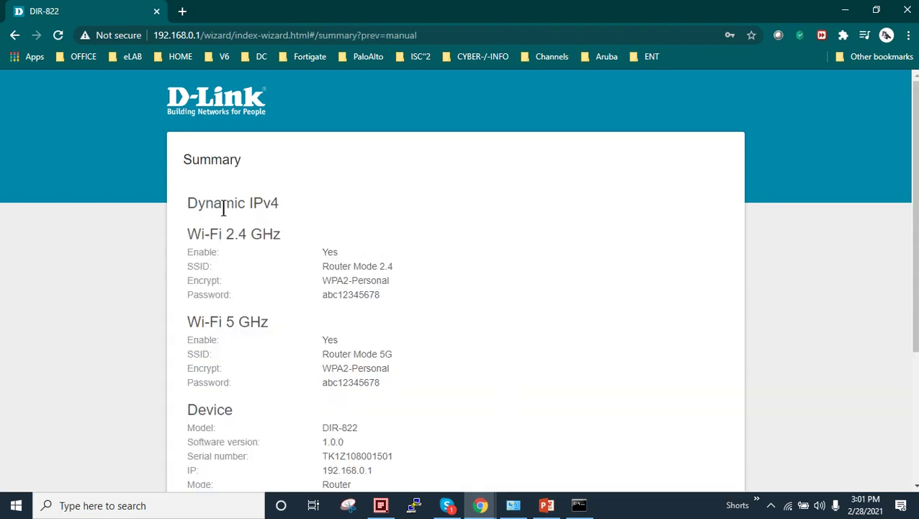
- Review the summary's 2.4 GHz and 5 GHz network names, WPA2-Personal encryption and Wi-Fi passwords
drag(188, 203, 334, 199)
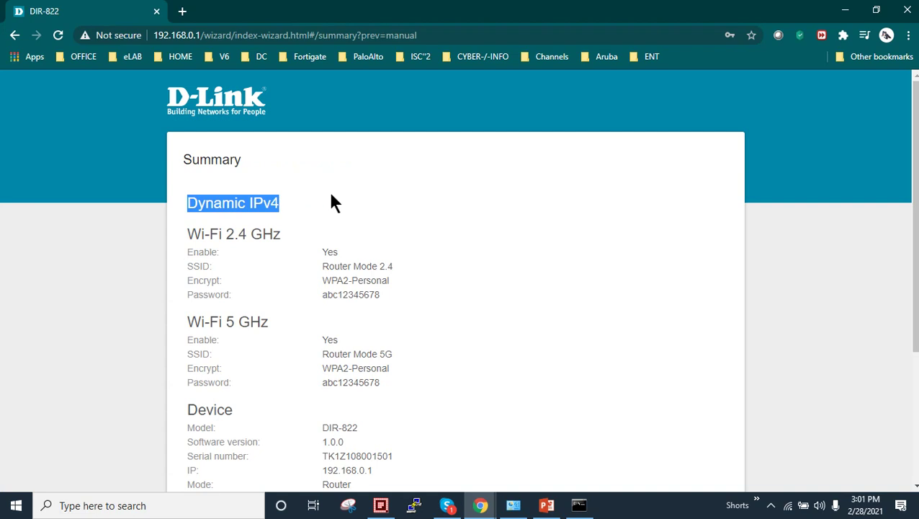
scroll(252, 235, down, 1)
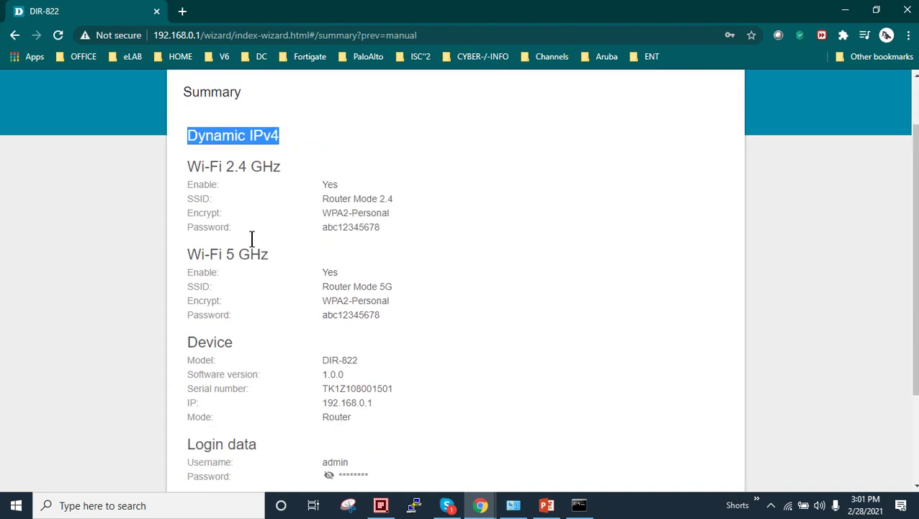
double_click(195, 198)
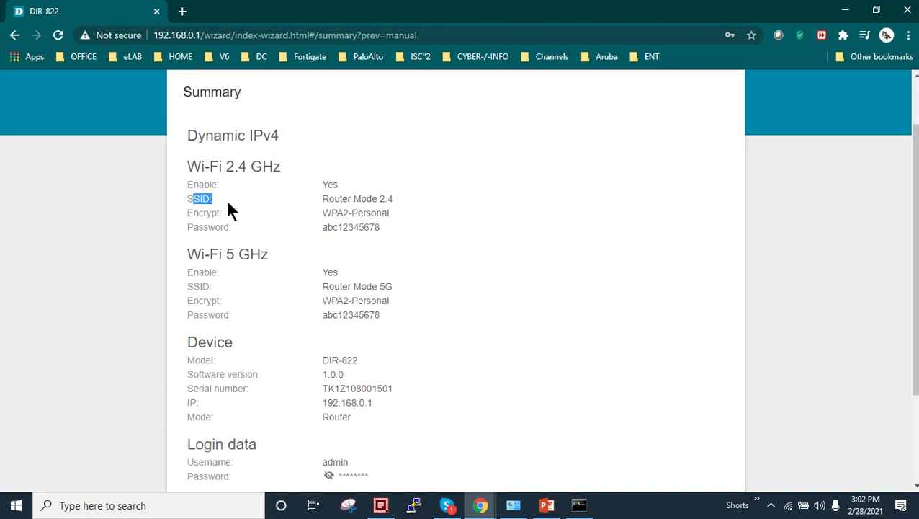
drag(353, 199, 392, 199)
click(375, 201)
drag(328, 199, 402, 205)
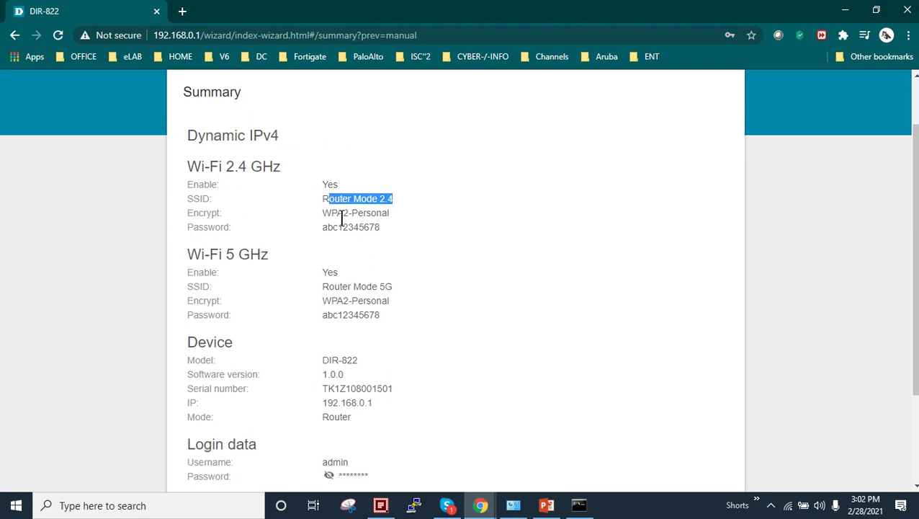
drag(319, 210, 389, 210)
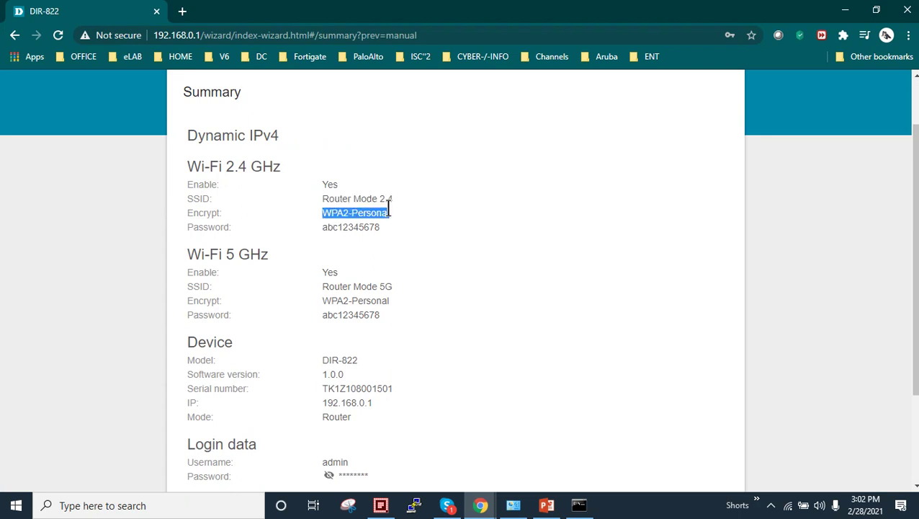
double_click(340, 226)
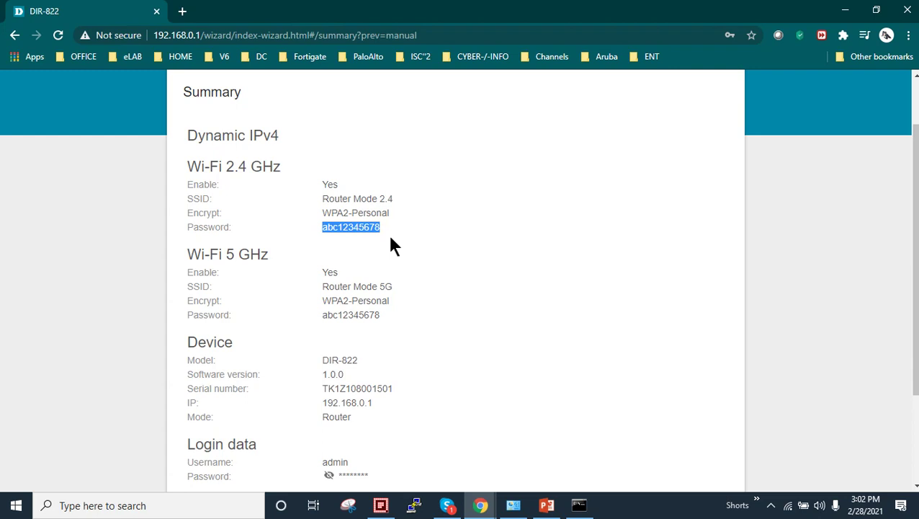
scroll(389, 244, down, 1)
click(333, 202)
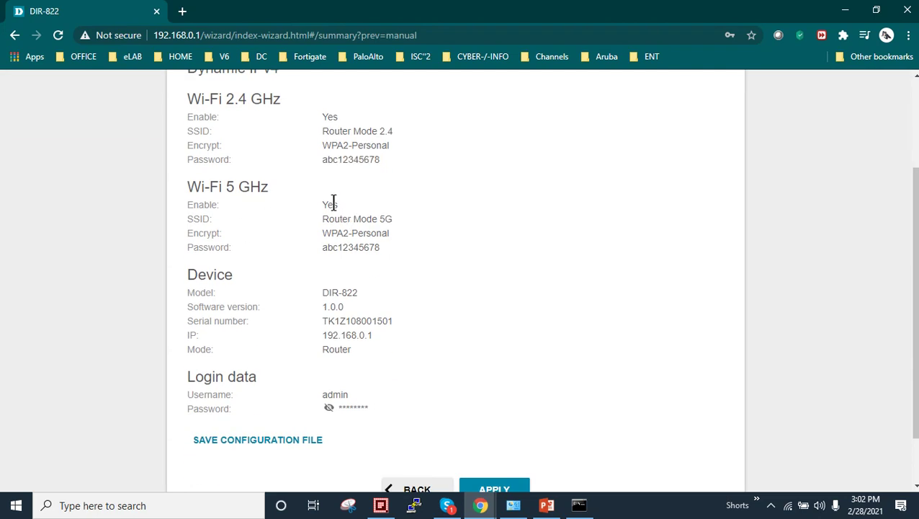
drag(334, 202, 358, 248)
click(361, 246)
double_click(328, 247)
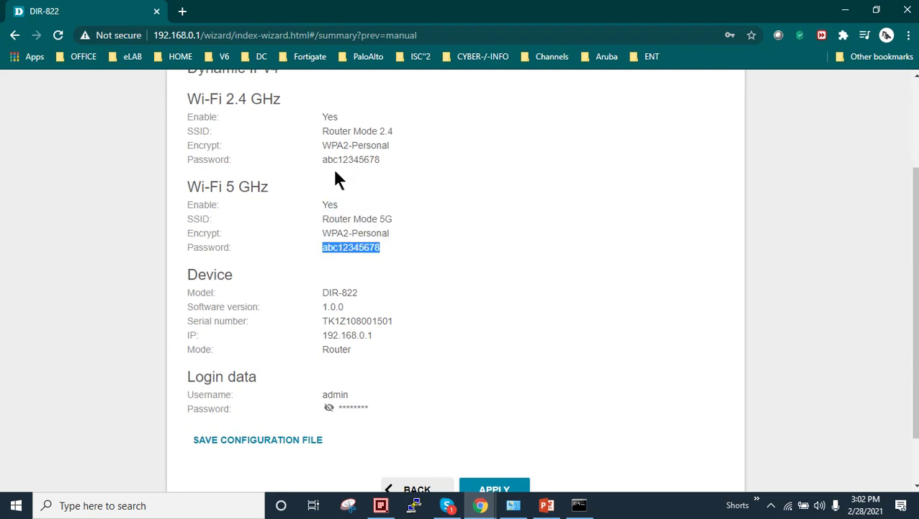
click(360, 261)
scroll(360, 262, down, 1)
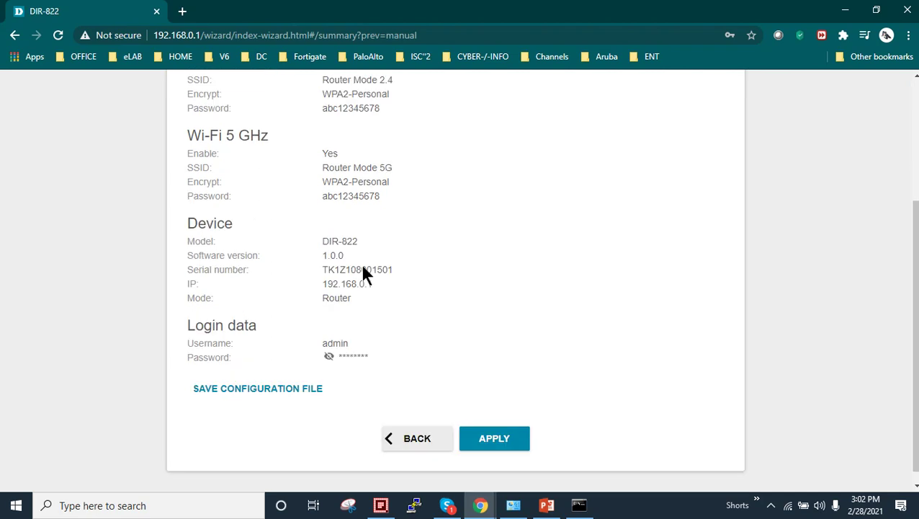
- Check the DIR-822 model and Router mode, reveal the admin password, and apply the configuration
drag(329, 228, 356, 229)
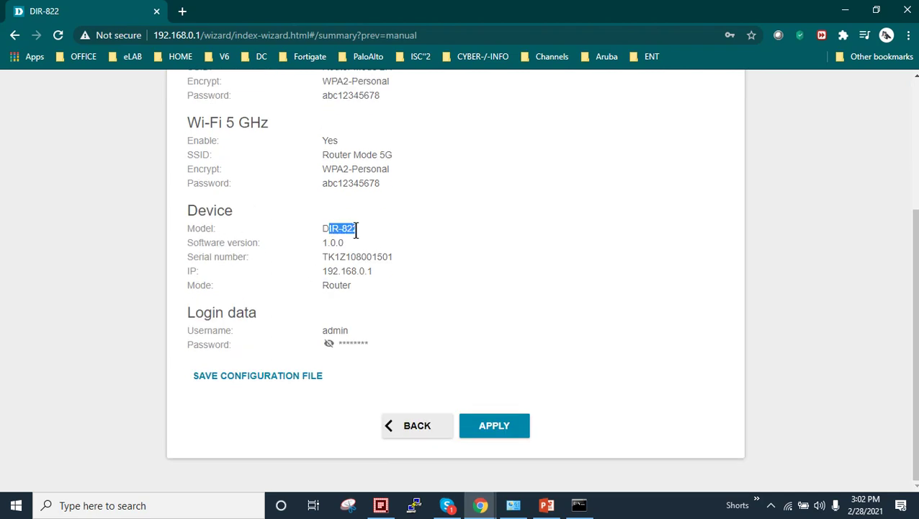
click(364, 252)
click(329, 287)
double_click(329, 288)
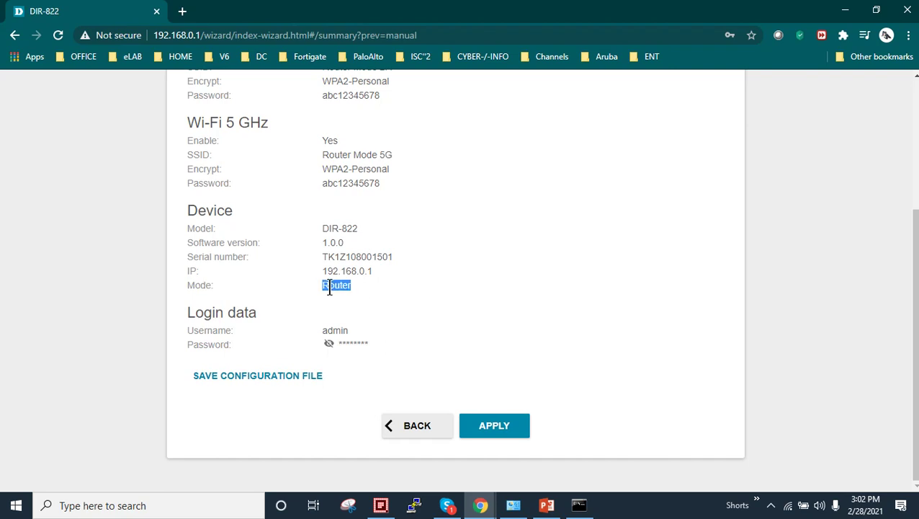
click(329, 346)
click(515, 432)
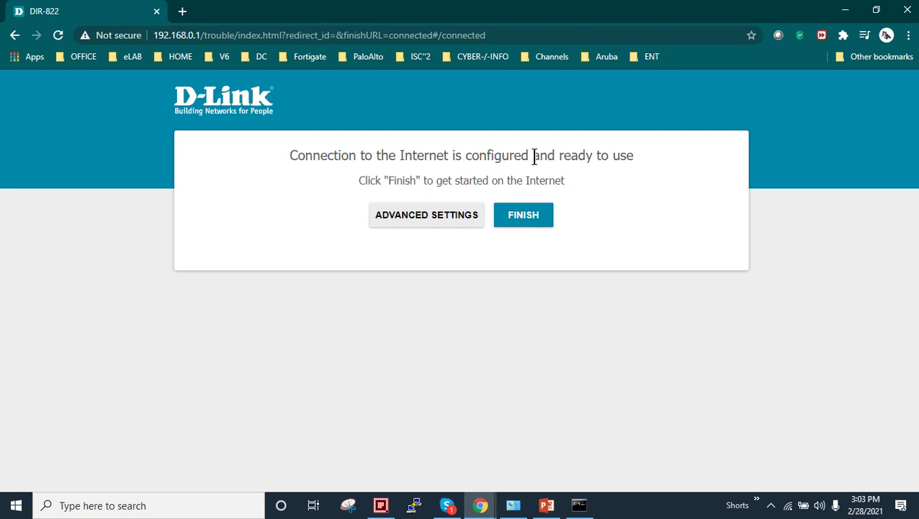
- Finish the wizard once 'Connection to the Internet is configured' appears, opening dlinkmea.com
click(520, 220)
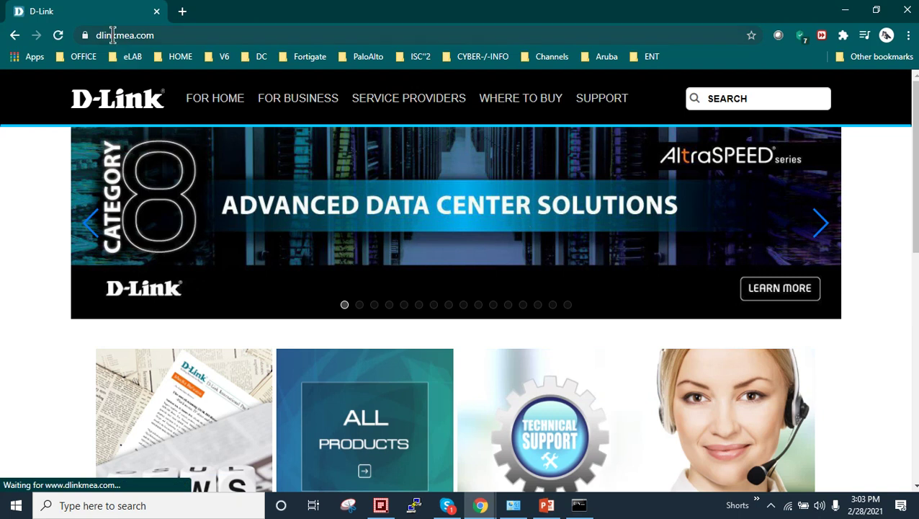
- Switch the Wi-Fi network flyout to the Wi-Fi 2 adapter and scroll its network list
click(92, 34)
mouse_move(214, 101)
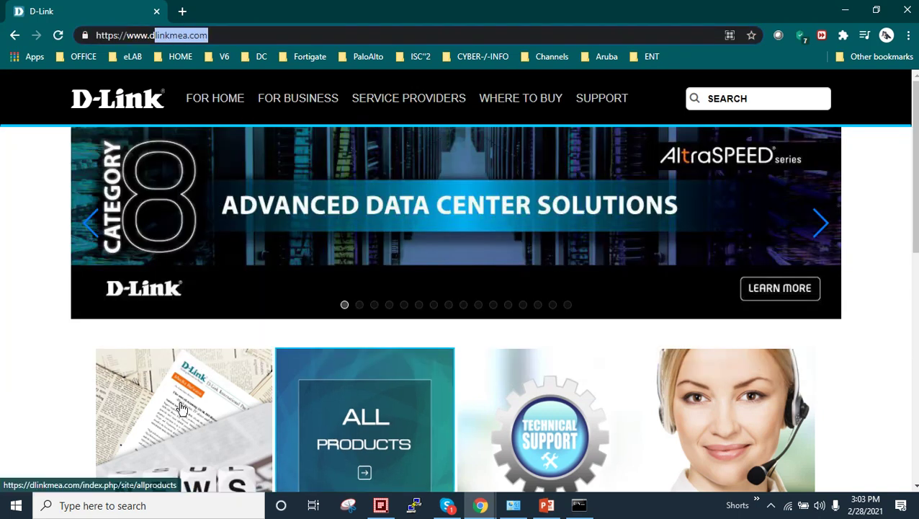
click(6, 379)
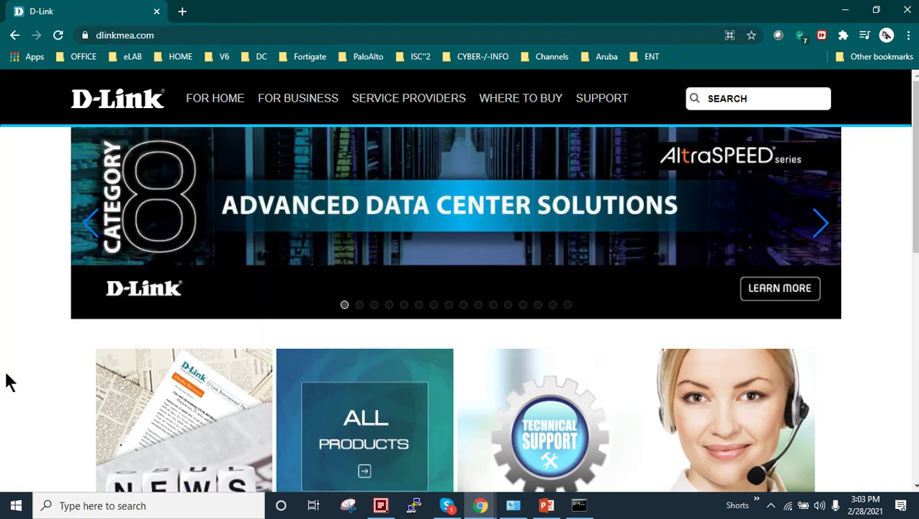
click(787, 507)
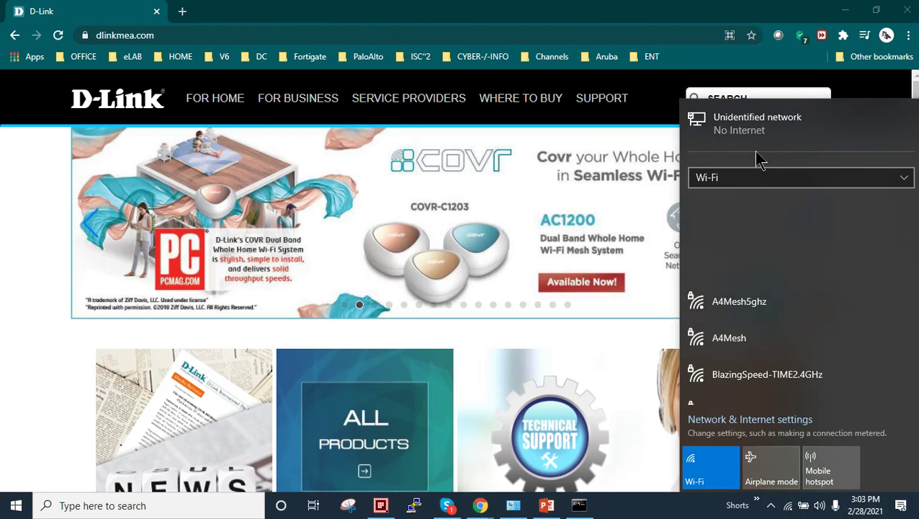
click(752, 177)
click(729, 200)
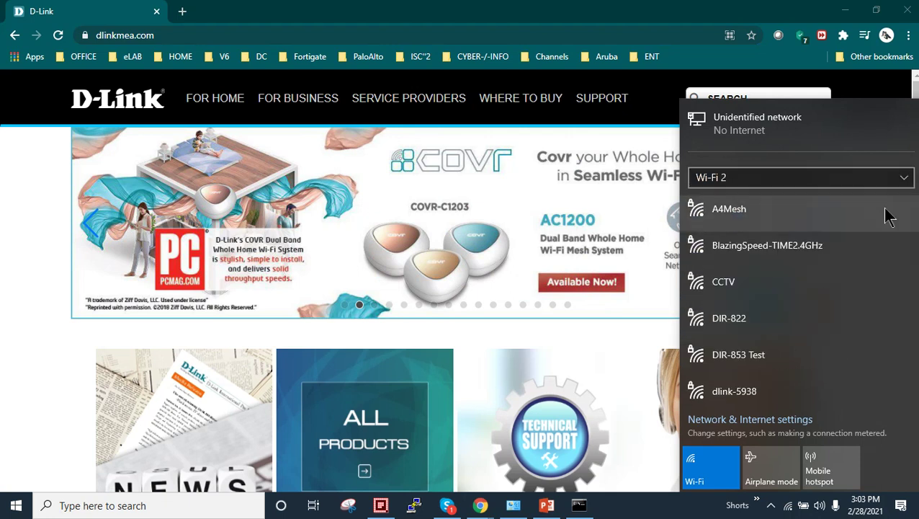
scroll(755, 265, down, 1)
scroll(760, 273, down, 4)
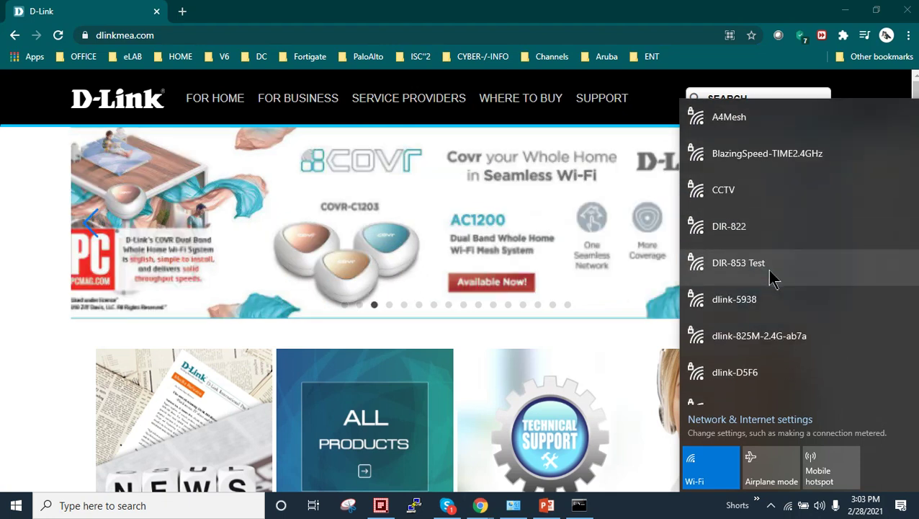
scroll(772, 280, down, 9)
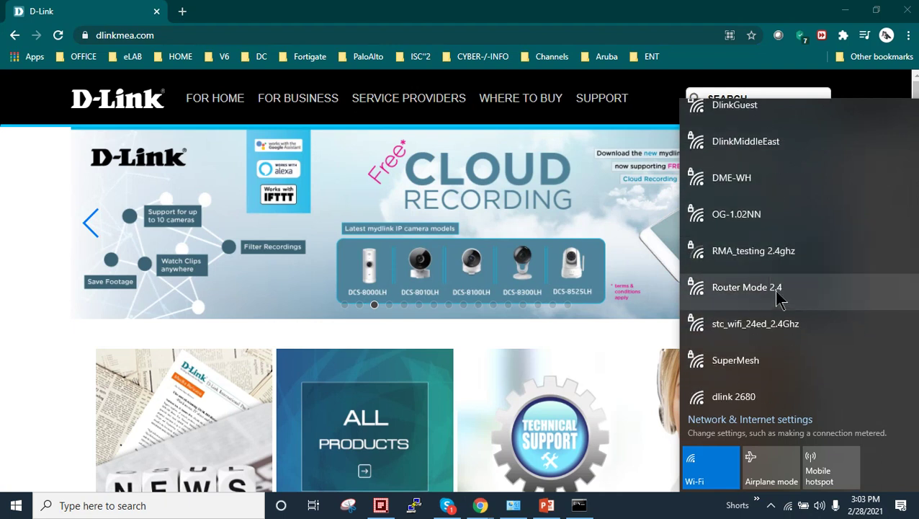
- Connect Wi-Fi 2 to the secured Router Mode 2.4 network by entering its security key
click(807, 304)
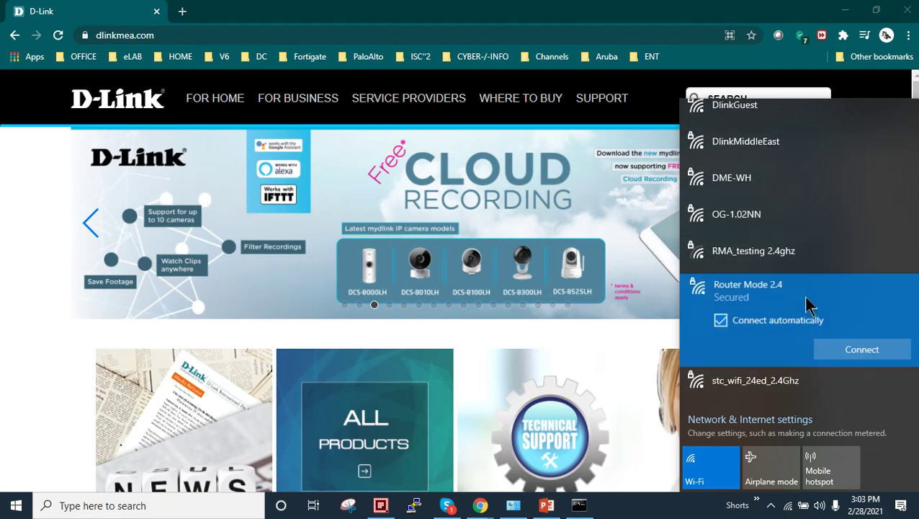
click(888, 353)
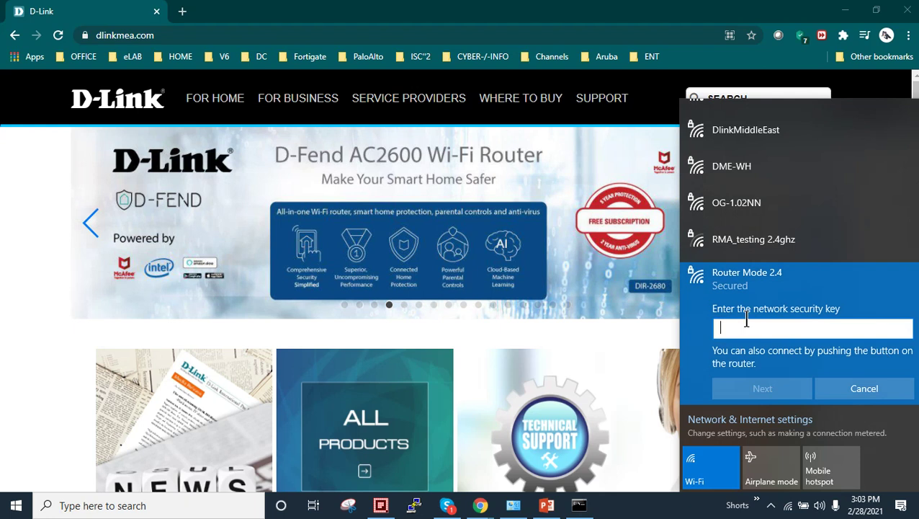
text(11234)
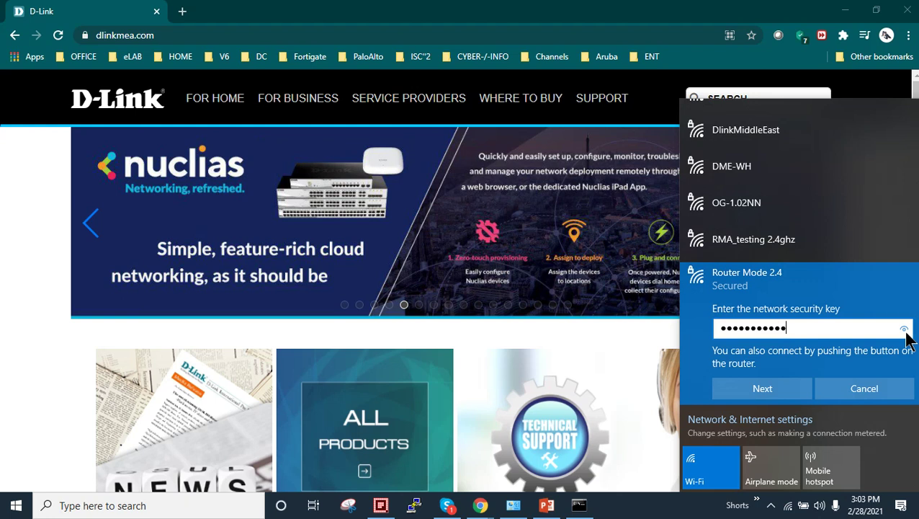
click(905, 330)
click(762, 388)
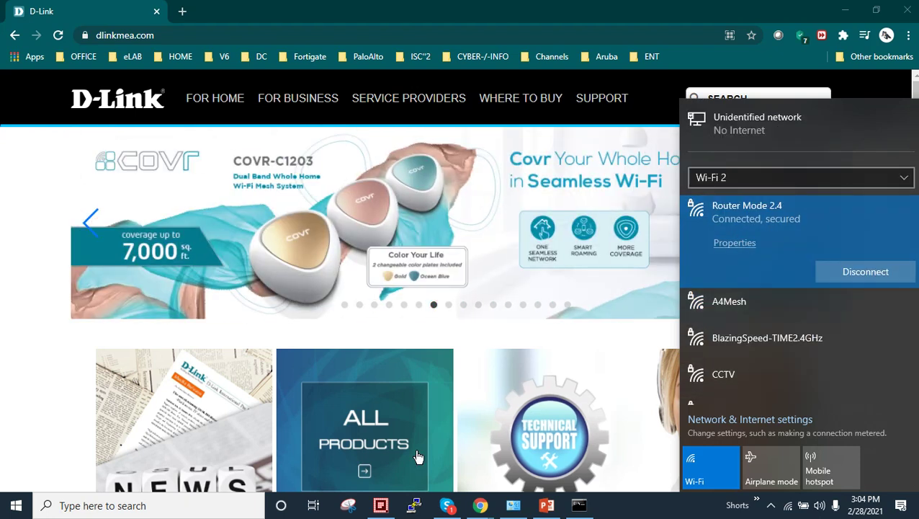
click(577, 507)
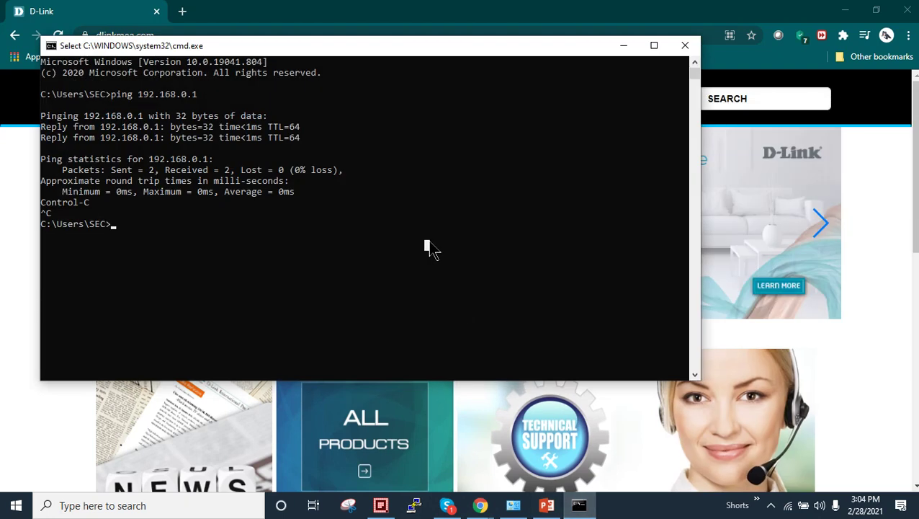
text(pi)
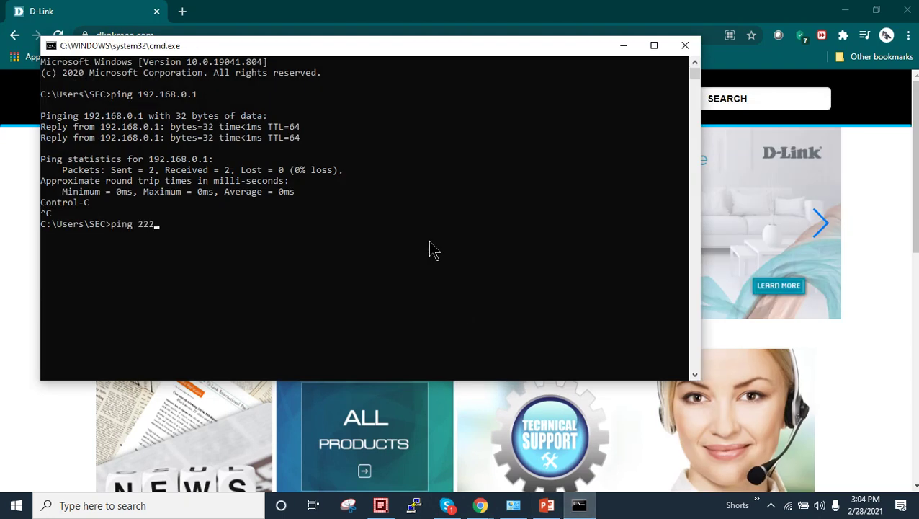
text(ng www.)
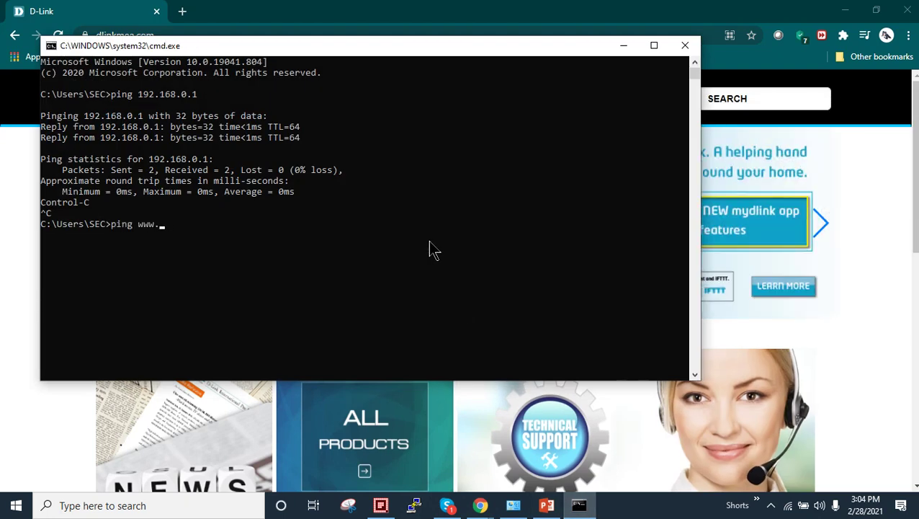
text(google.com)
key(Return)
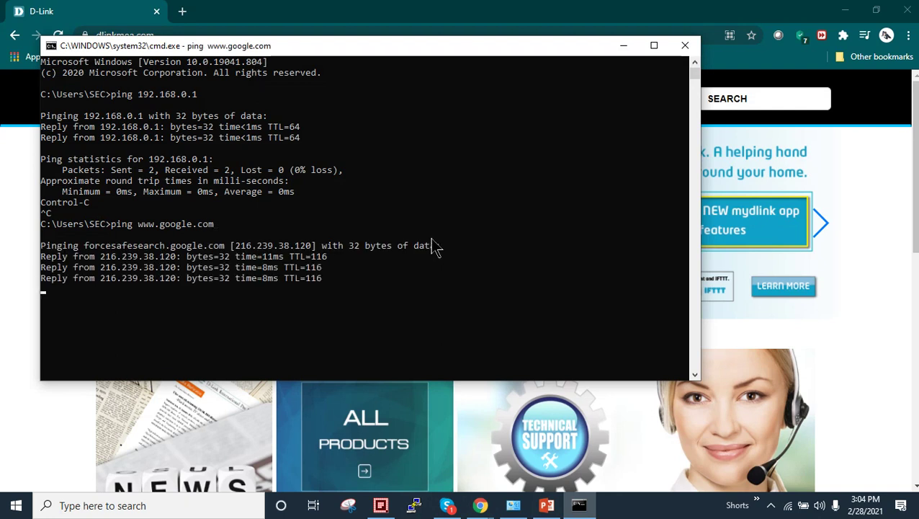
key(ctrl+c)
- Load google.com in a new Chrome tab and dismiss the Google account reminder
click(624, 46)
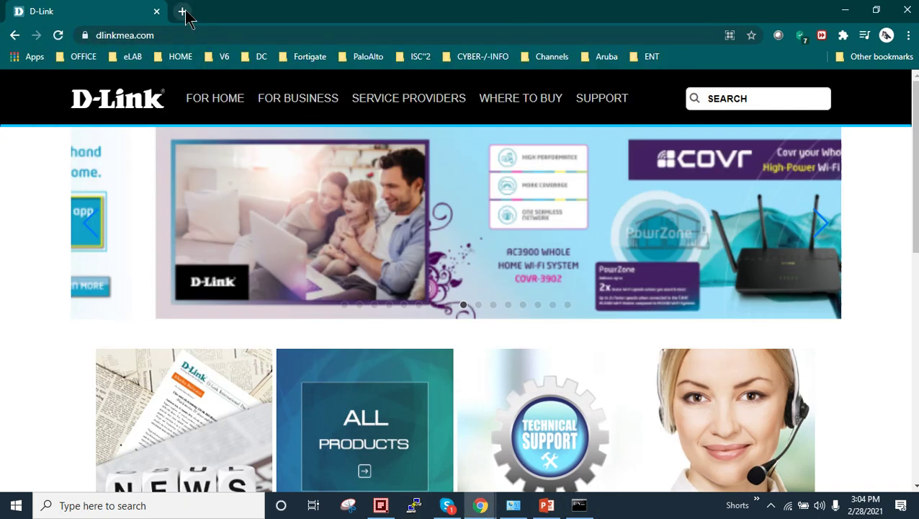
click(184, 12)
click(208, 42)
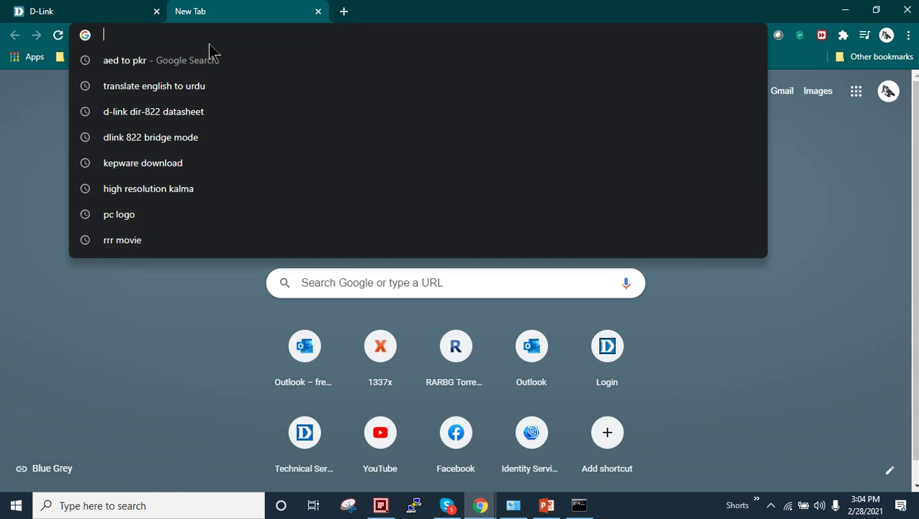
text(w)
key(BackSpace)
key(BackSpace)
text(google)
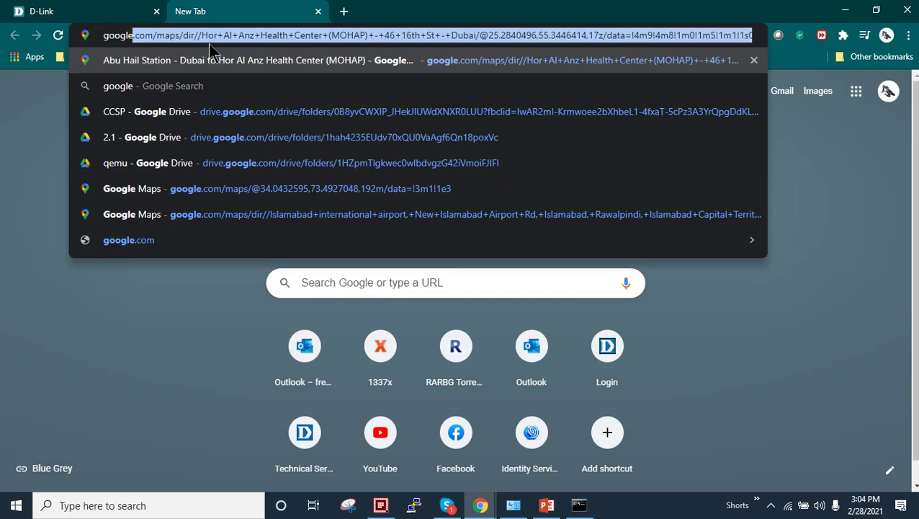
text(.com)
key(Return)
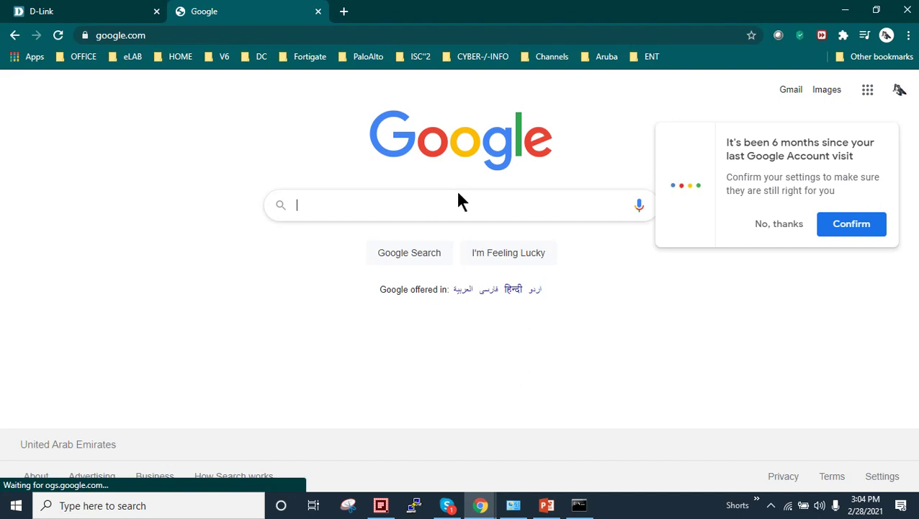
click(784, 223)
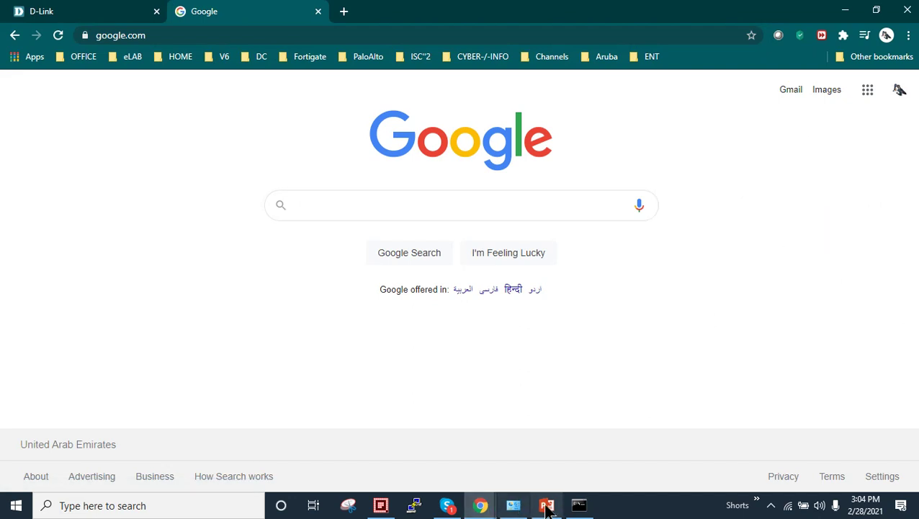
- Show the Wi-Fi 2 connection's status and Network Connection Details, highlighting its Physical Address
click(513, 505)
click(28, 150)
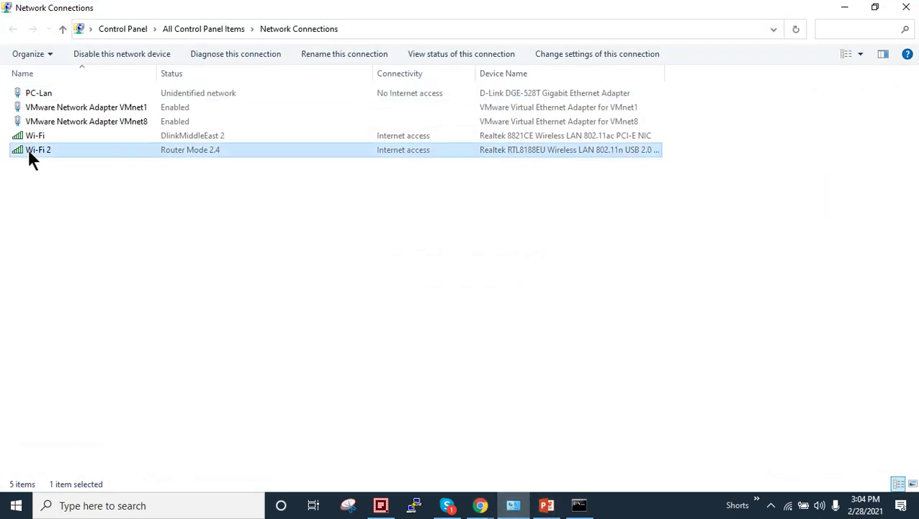
right_click(31, 151)
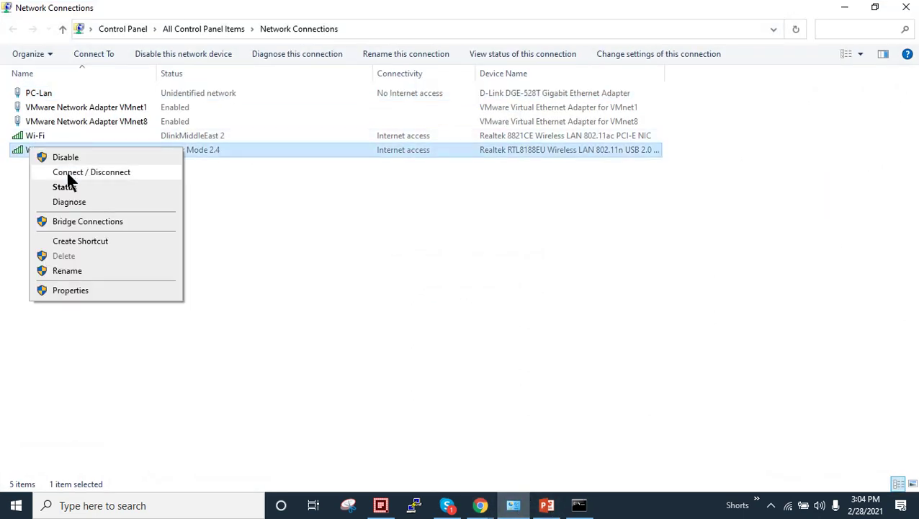
click(69, 186)
drag(446, 113, 125, 74)
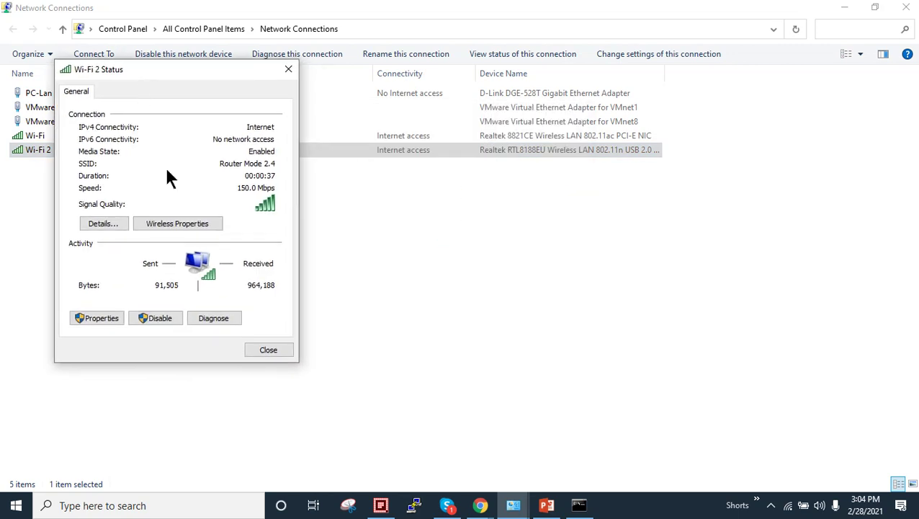
click(105, 222)
click(246, 170)
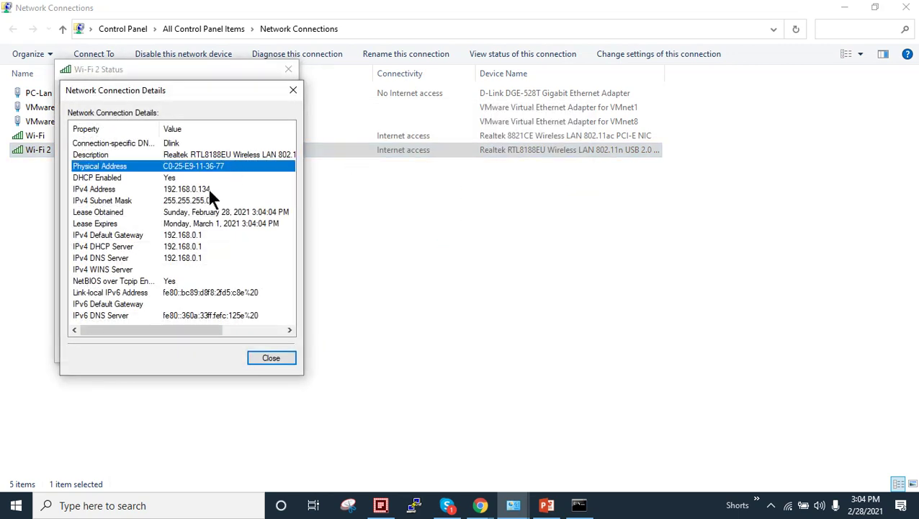
click(480, 505)
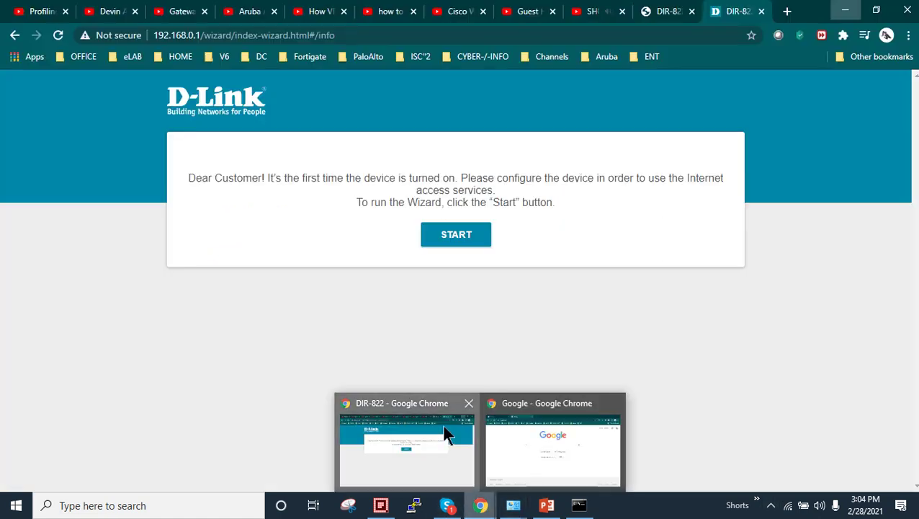
- Strip the wizard path from the DIR-822 address to load the router's admin home page
click(442, 424)
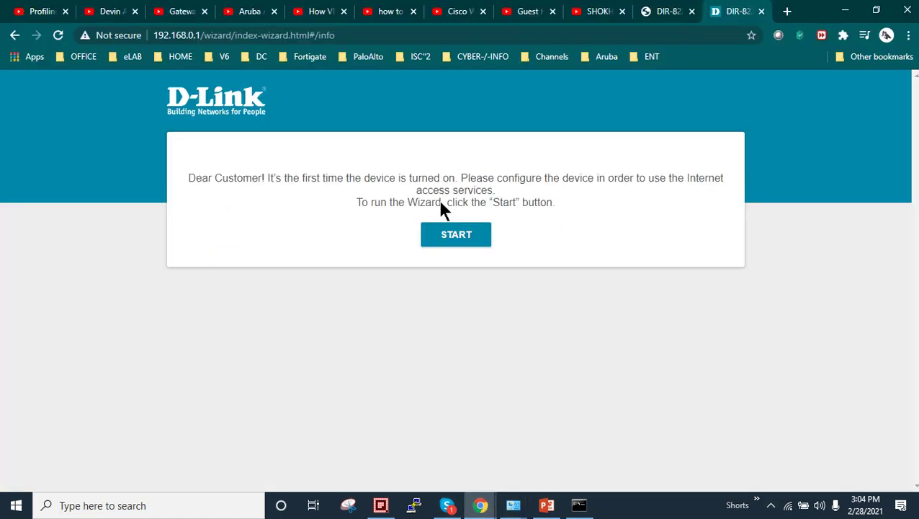
drag(202, 34, 558, 77)
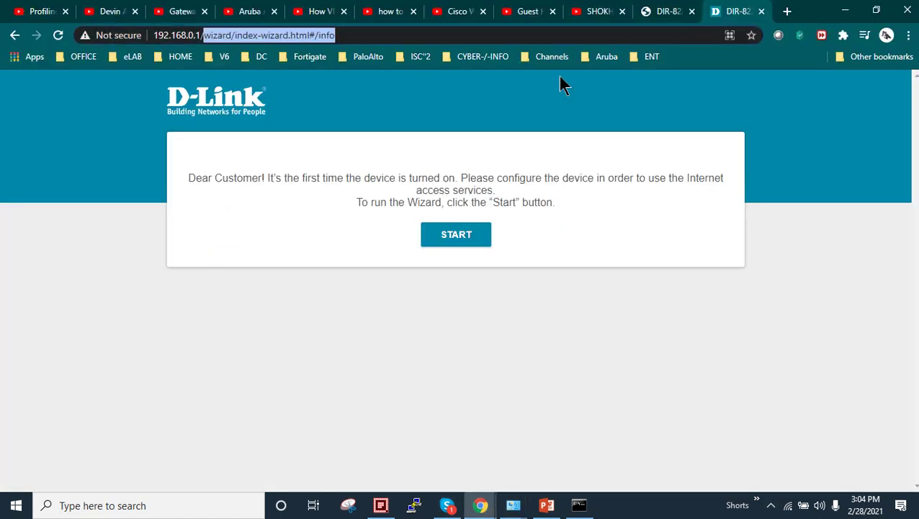
key(BackSpace)
key(Return)
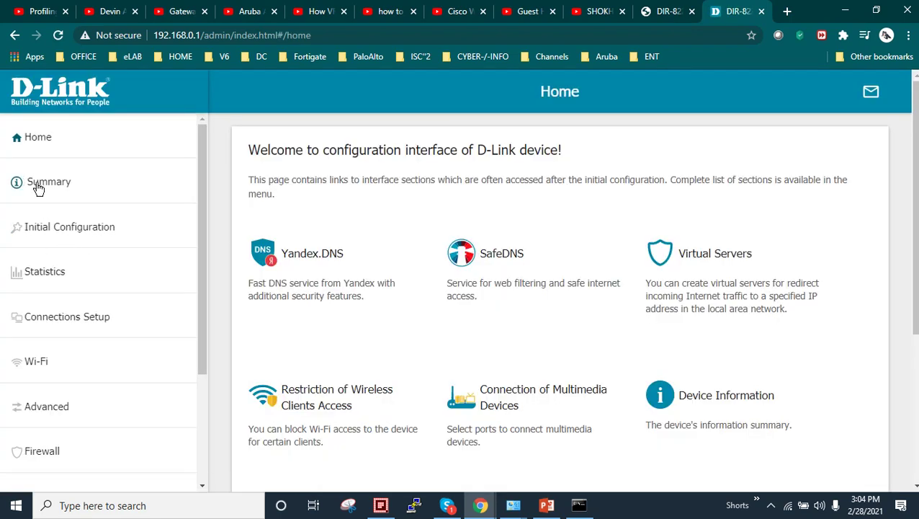
- Review the Summary page's Router device mode, and confirm the laptop is on Router Mode 2.4
click(38, 189)
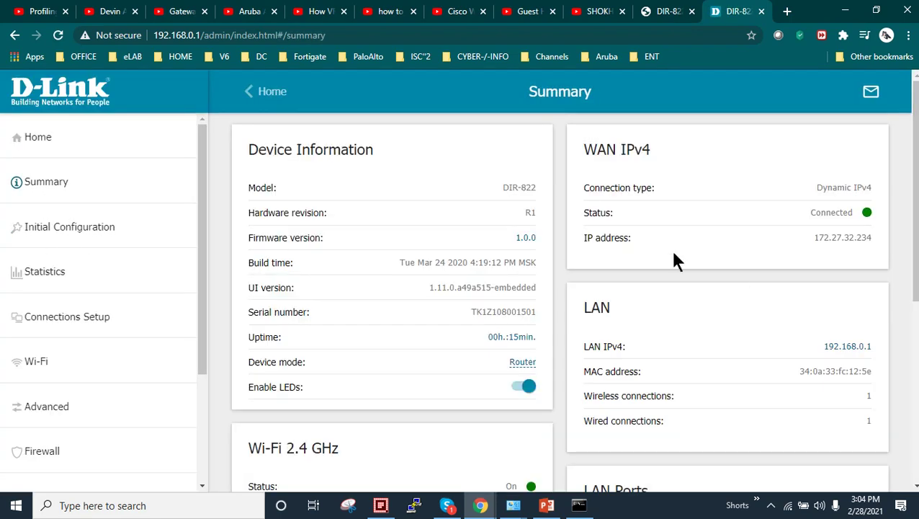
drag(258, 363, 328, 370)
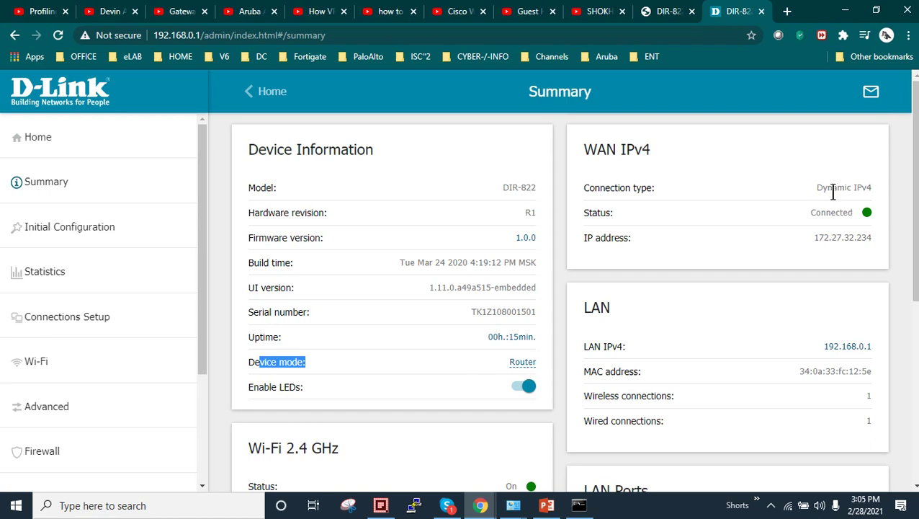
click(834, 190)
scroll(837, 302, down, 2)
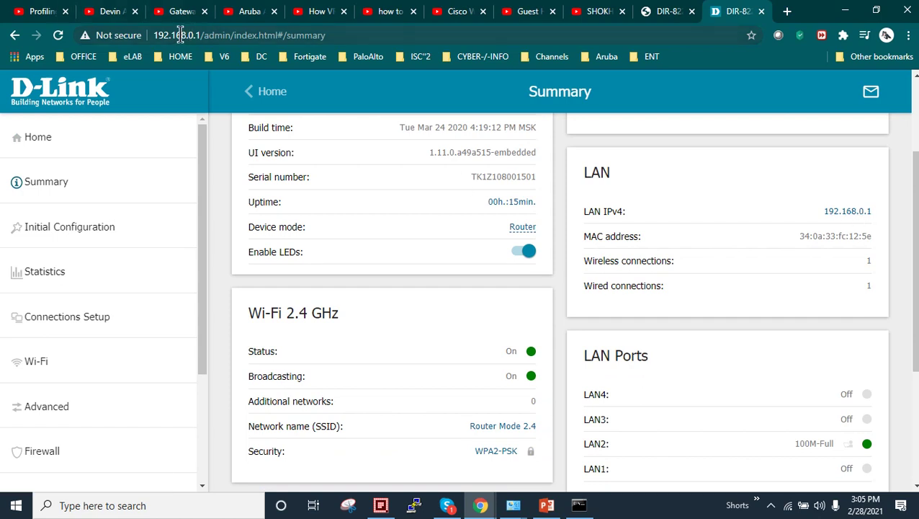
scroll(773, 248, down, 2)
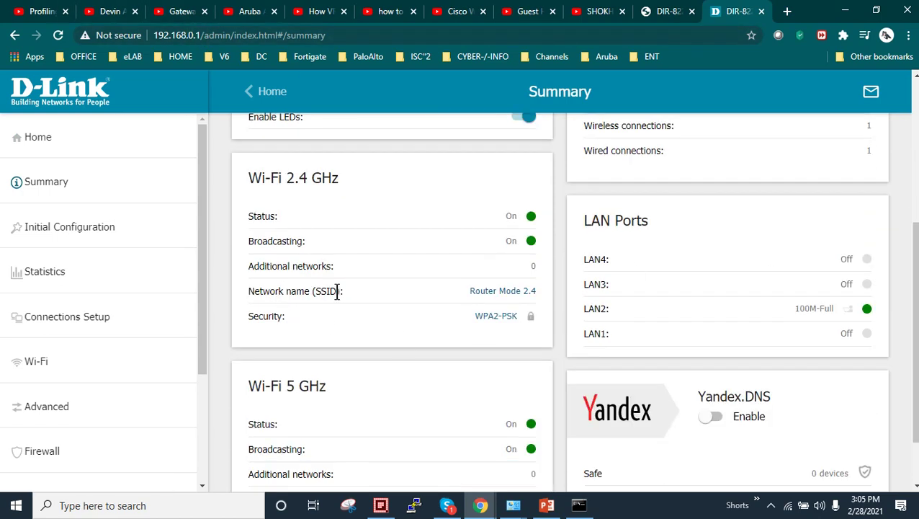
click(790, 506)
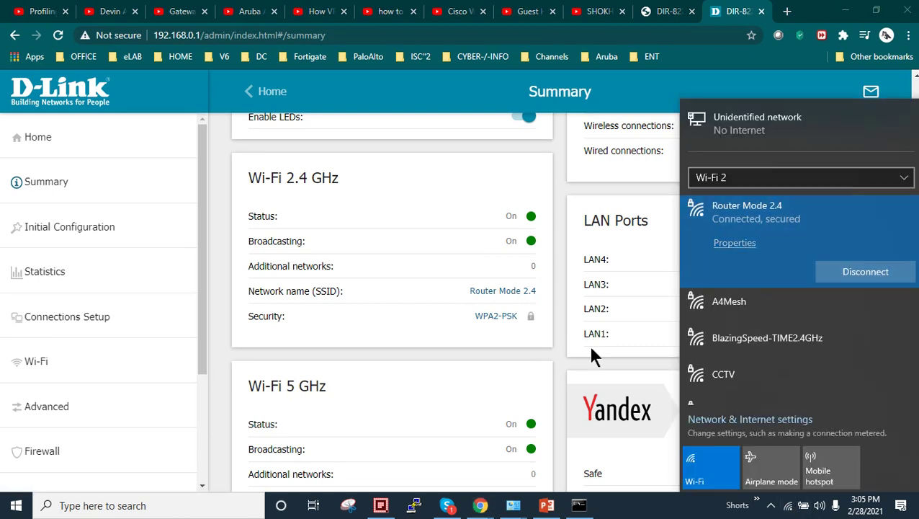
click(546, 356)
scroll(545, 356, down, 1)
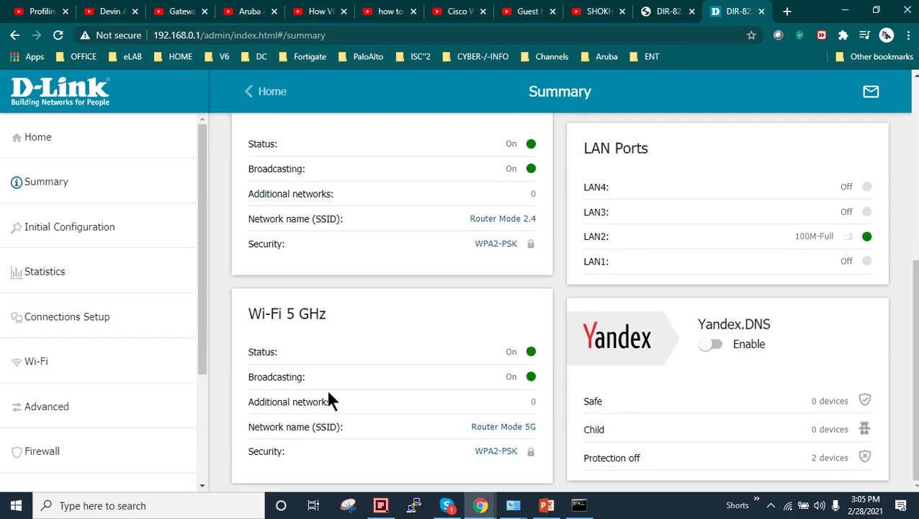
- Go from Wi-Fi Client and Additional pages to Client Management, listing the laptop on Router Mode 2.4
click(47, 364)
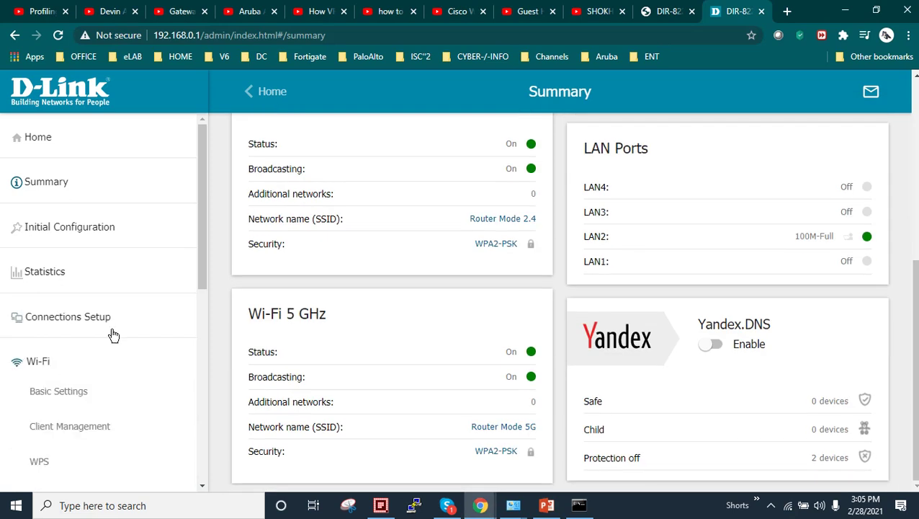
scroll(113, 334, down, 2)
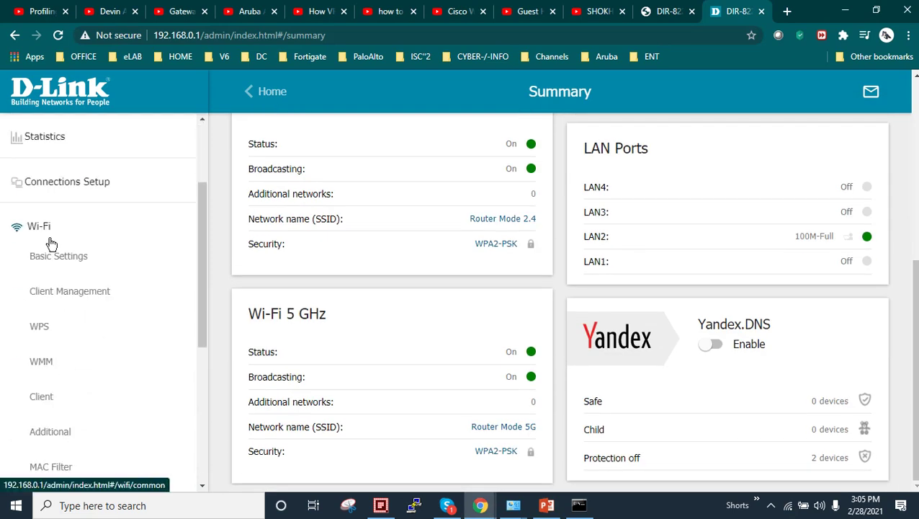
scroll(72, 395, down, 2)
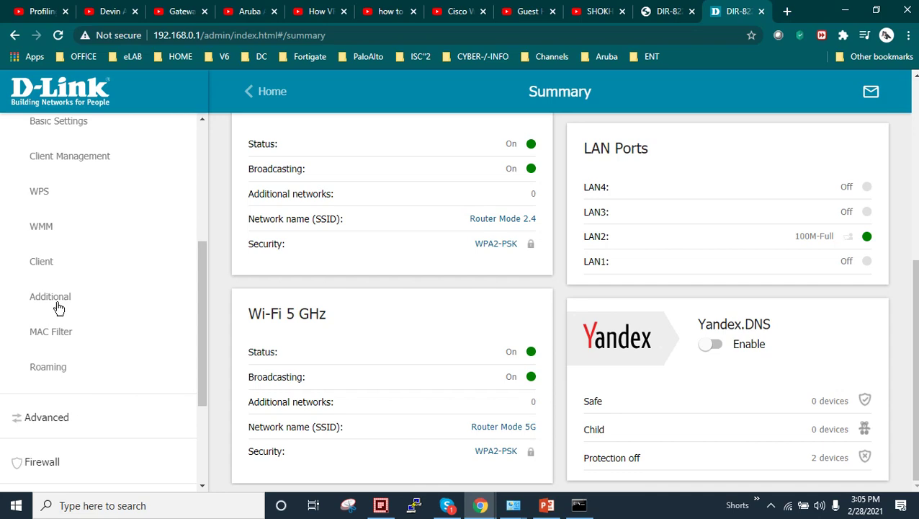
click(46, 265)
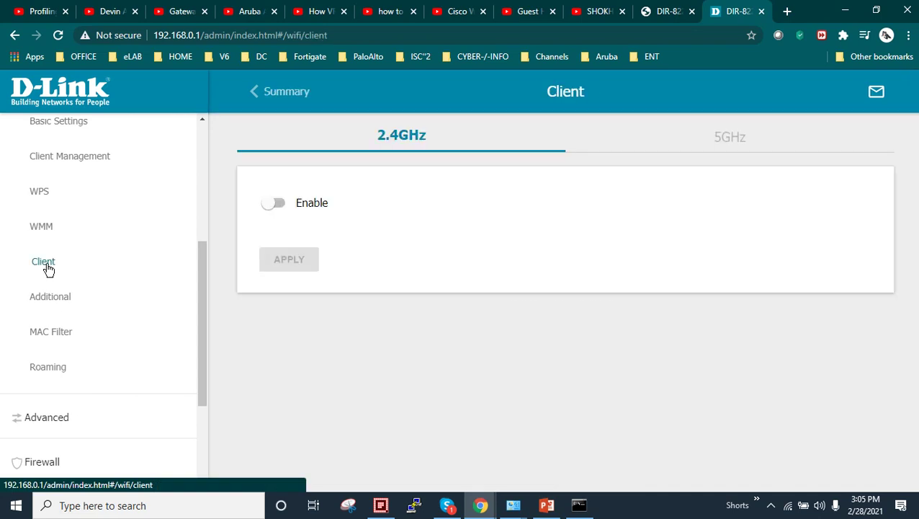
click(58, 298)
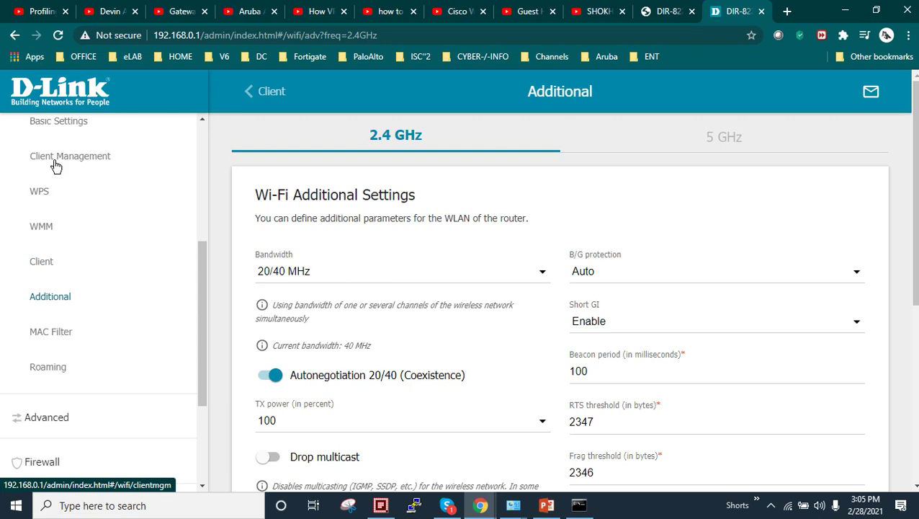
click(108, 155)
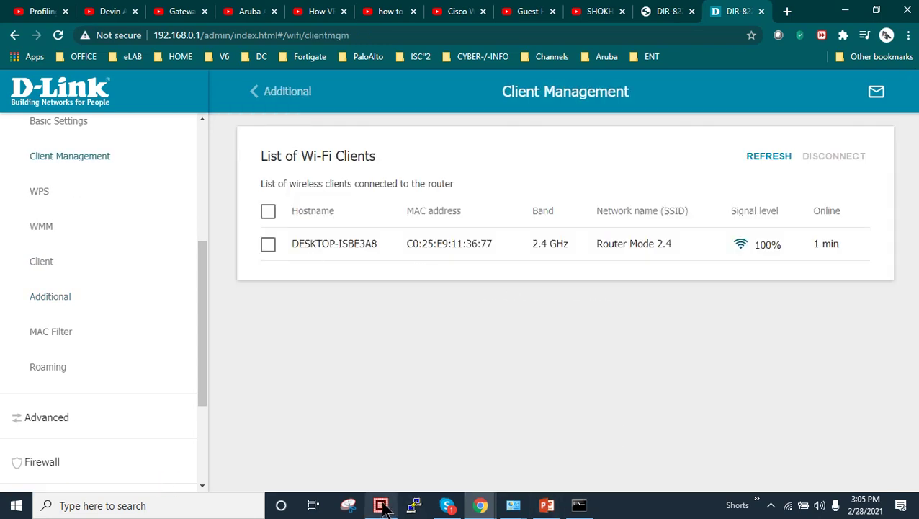
- Compare Wi-Fi 2's IPv4 address against the router's client list, then close the Details and Status windows
mouse_move(526, 508)
click(581, 478)
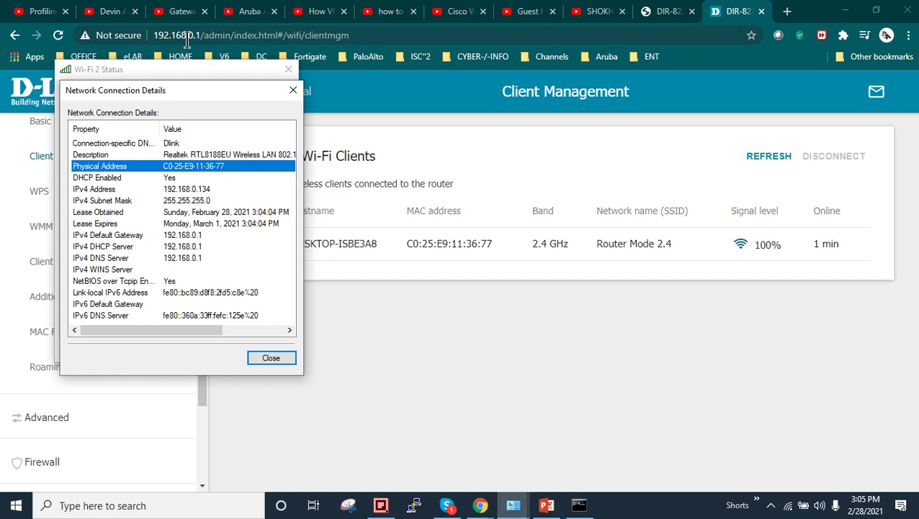
drag(211, 101, 801, 106)
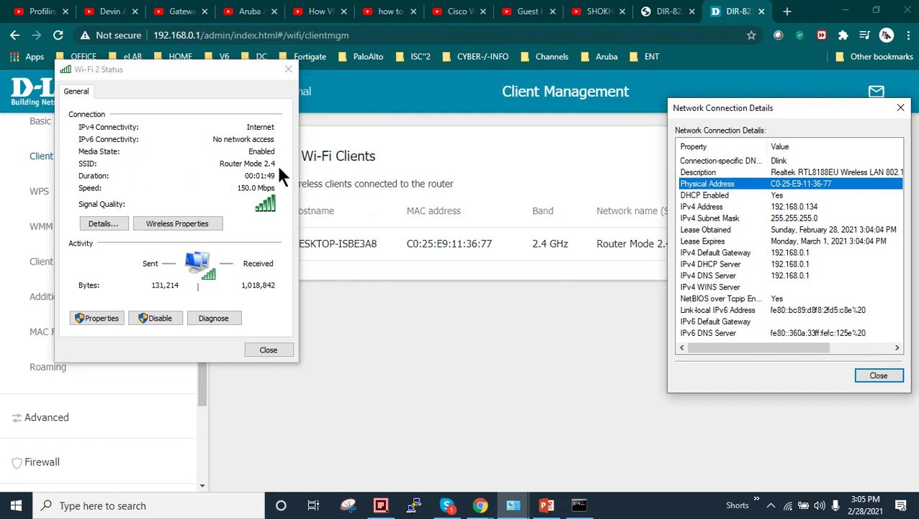
click(820, 210)
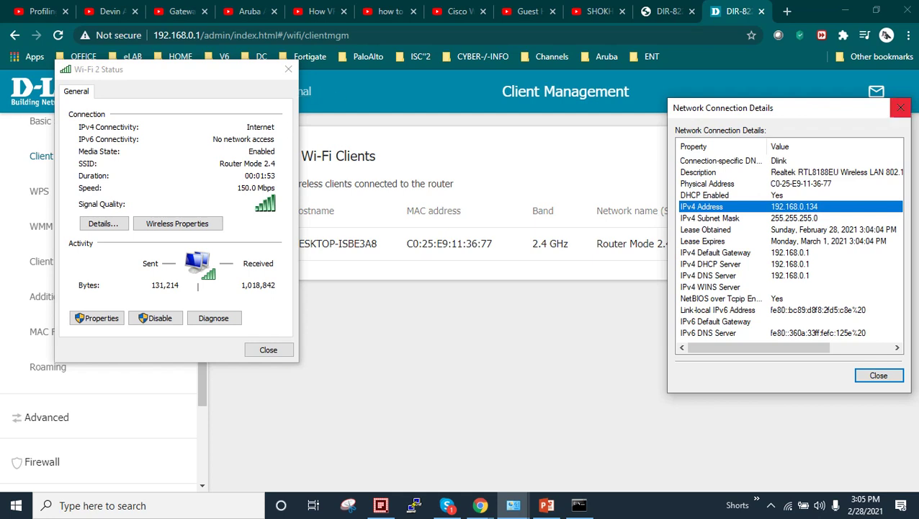
drag(836, 116, 680, 197)
click(697, 191)
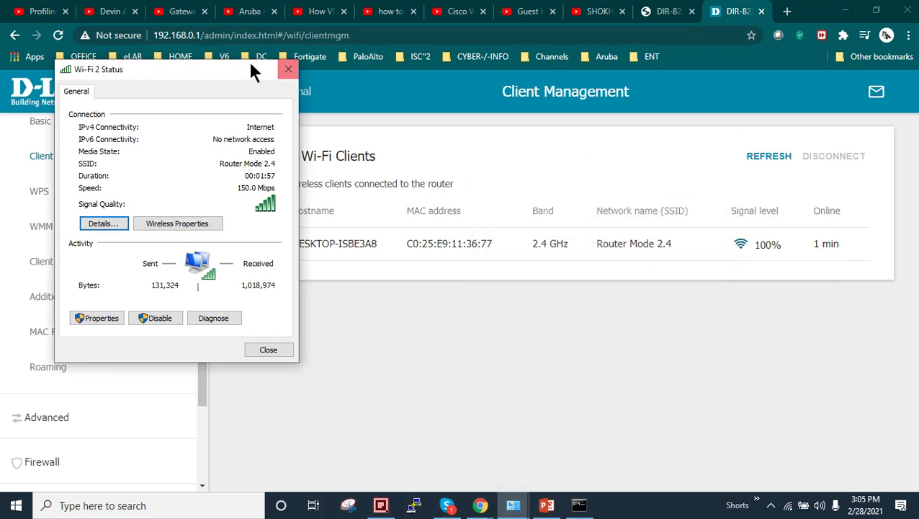
drag(250, 69, 176, 85)
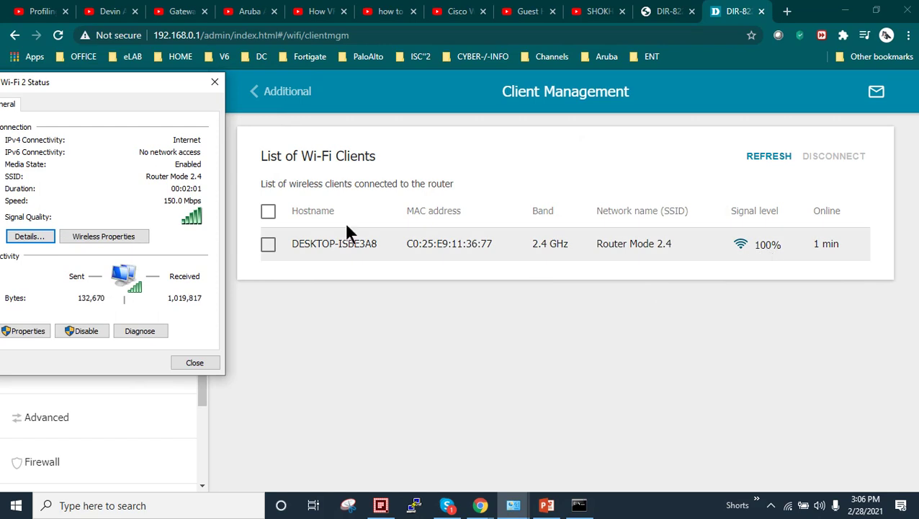
click(215, 85)
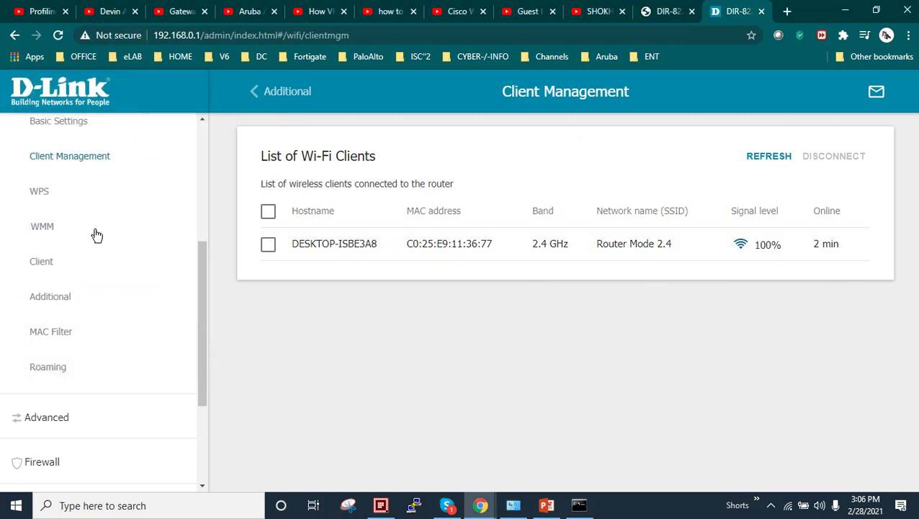
scroll(95, 235, up, 4)
- Return the router to its Home page and bring PowerPoint's Wireless Router Mode slide back
click(56, 149)
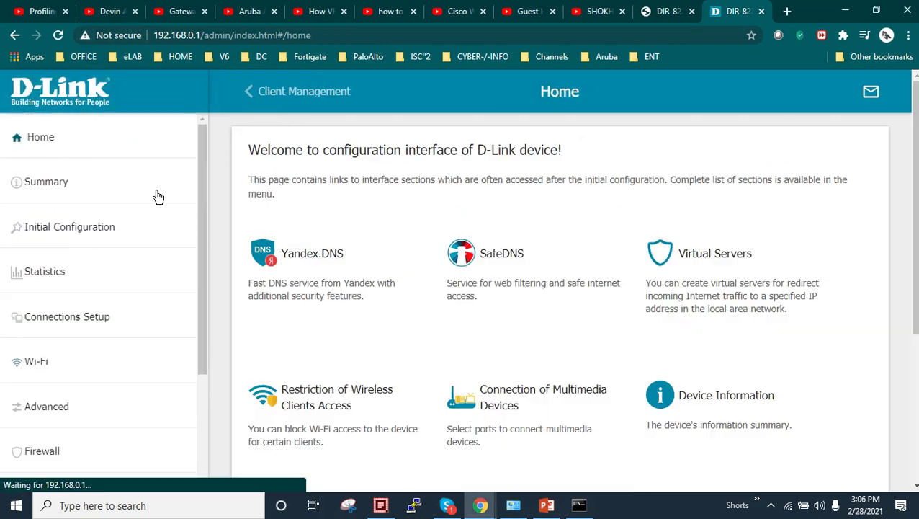
click(546, 505)
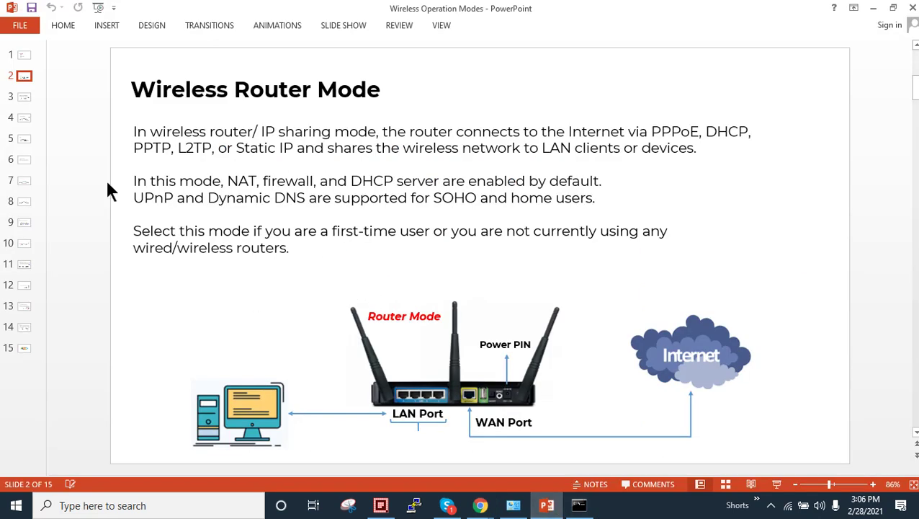